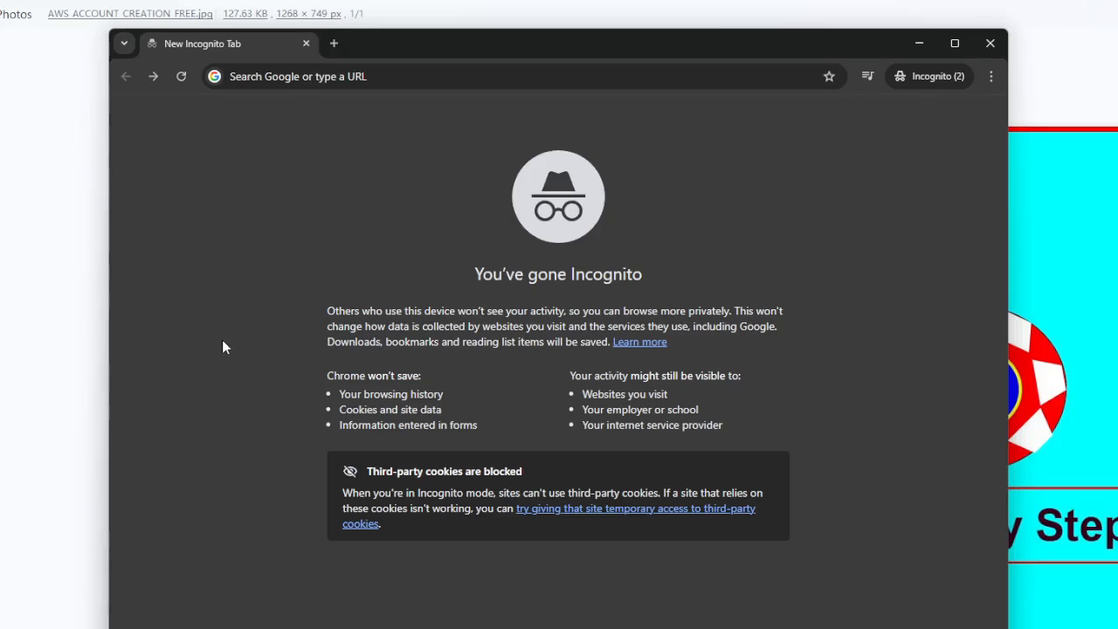
- Open the AWS Free Tier page at aws.amazon.com/free
{"action": "left_click", "coordinate": [267, 76]}
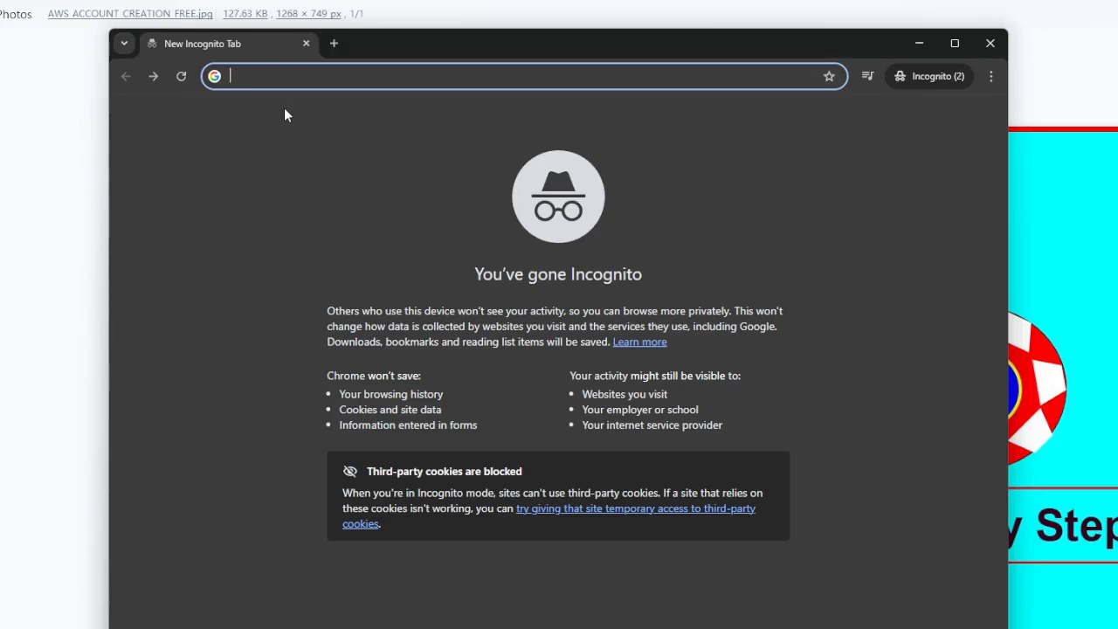
{"action": "type", "text": "aws.a"}
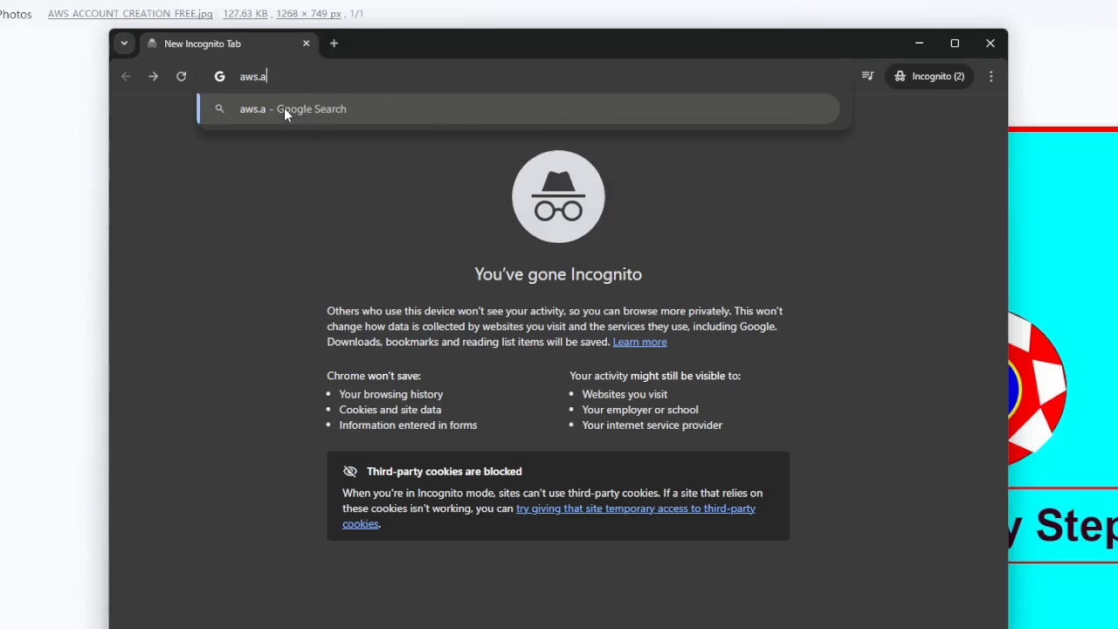
{"action": "type", "text": "mazon.com"}
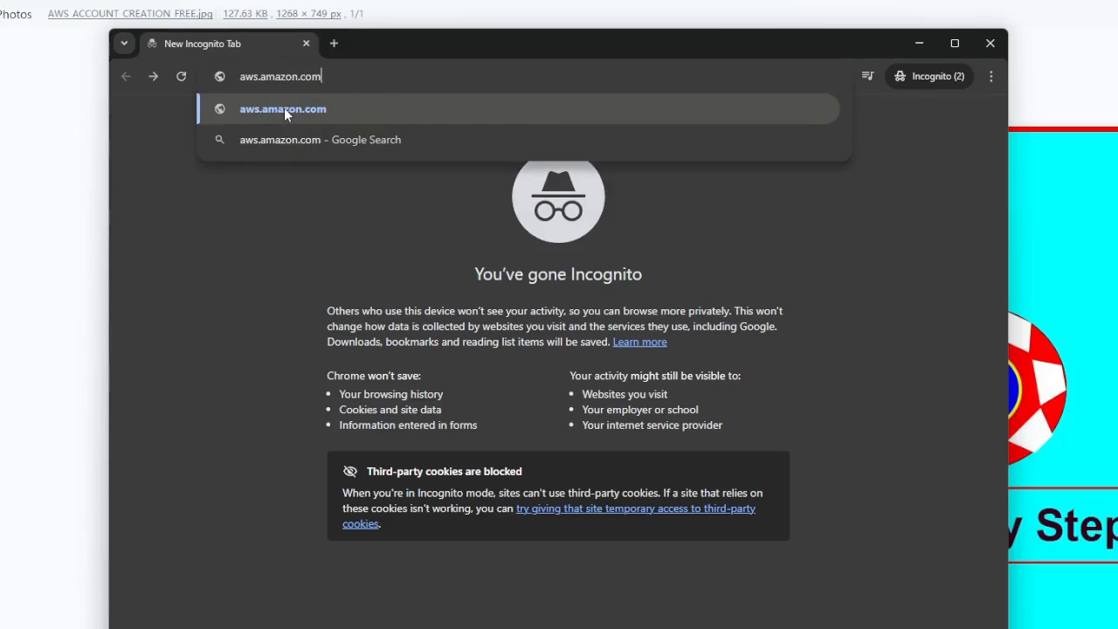
{"action": "type", "text": "/free"}
{"action": "key", "text": "Return"}
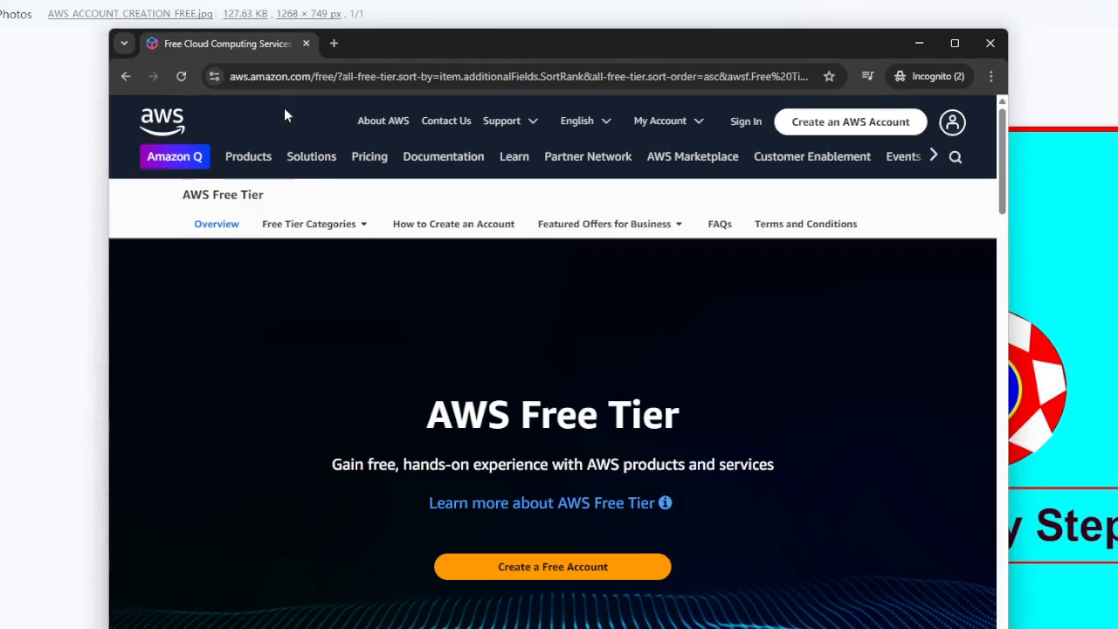
- Start creating a new AWS account from the AWS Free Tier page
{"action": "left_click_drag", "start_coordinate": [438, 414], "coordinate": [687, 407]}
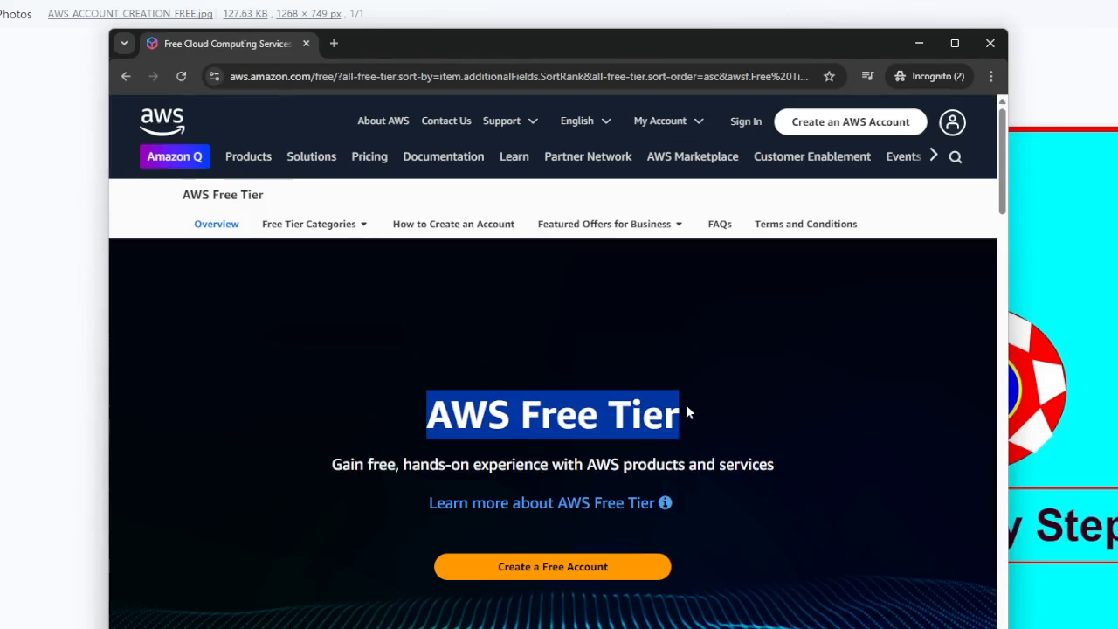
{"action": "left_click", "coordinate": [780, 356]}
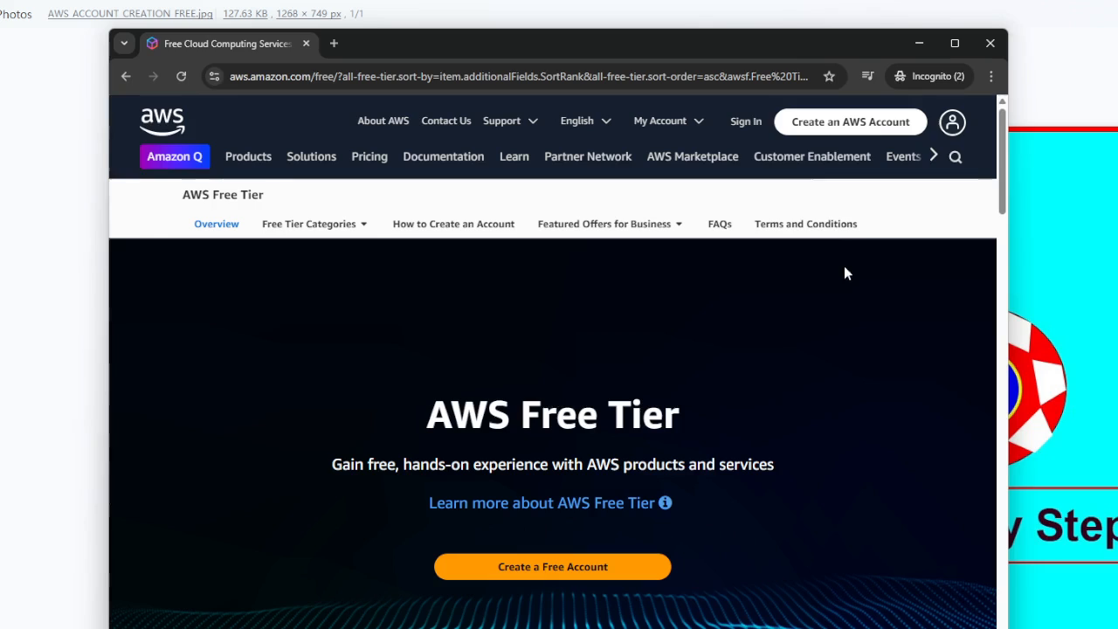
{"action": "left_click", "coordinate": [849, 129]}
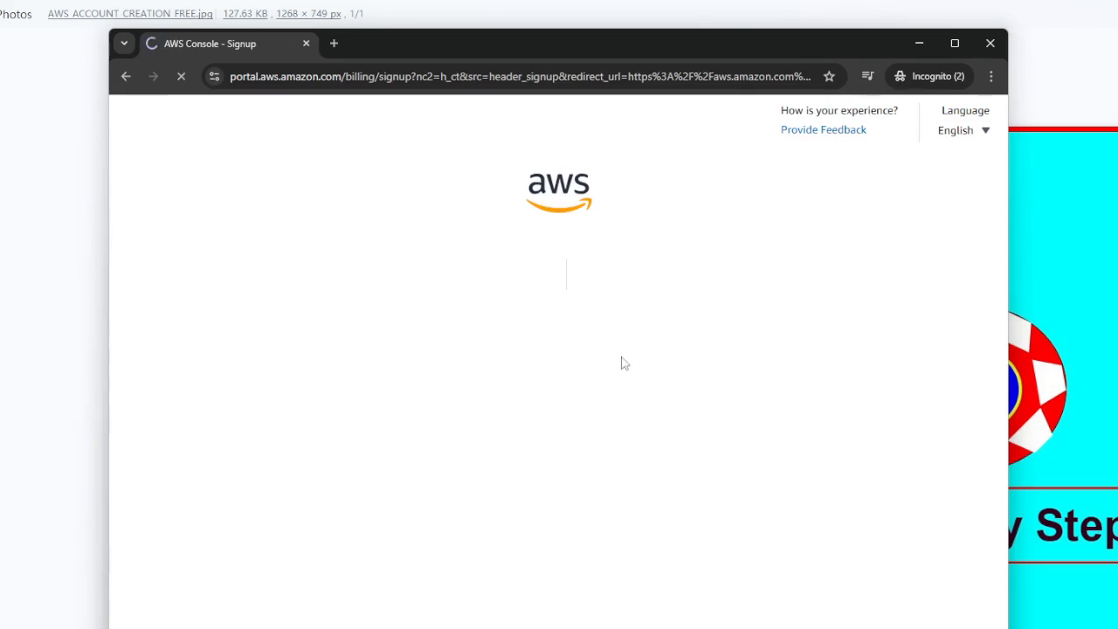
- Enter the root user's email address in the AWS sign-up form
{"action": "left_click_drag", "start_coordinate": [589, 285], "coordinate": [872, 282]}
{"action": "left_click", "coordinate": [936, 268]}
{"action": "left_click", "coordinate": [621, 376]}
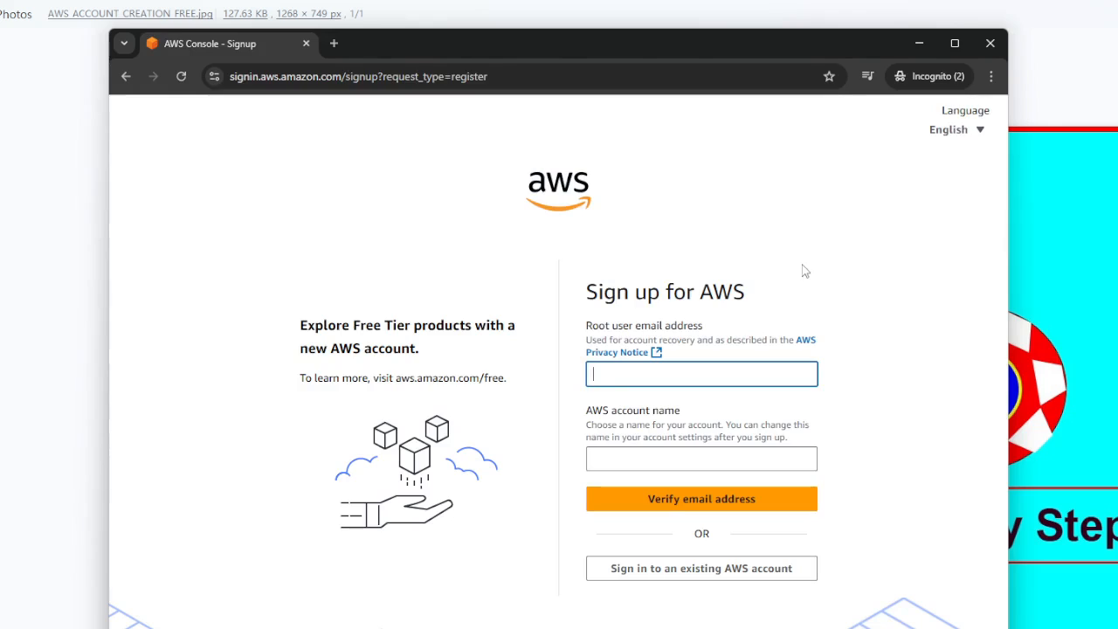
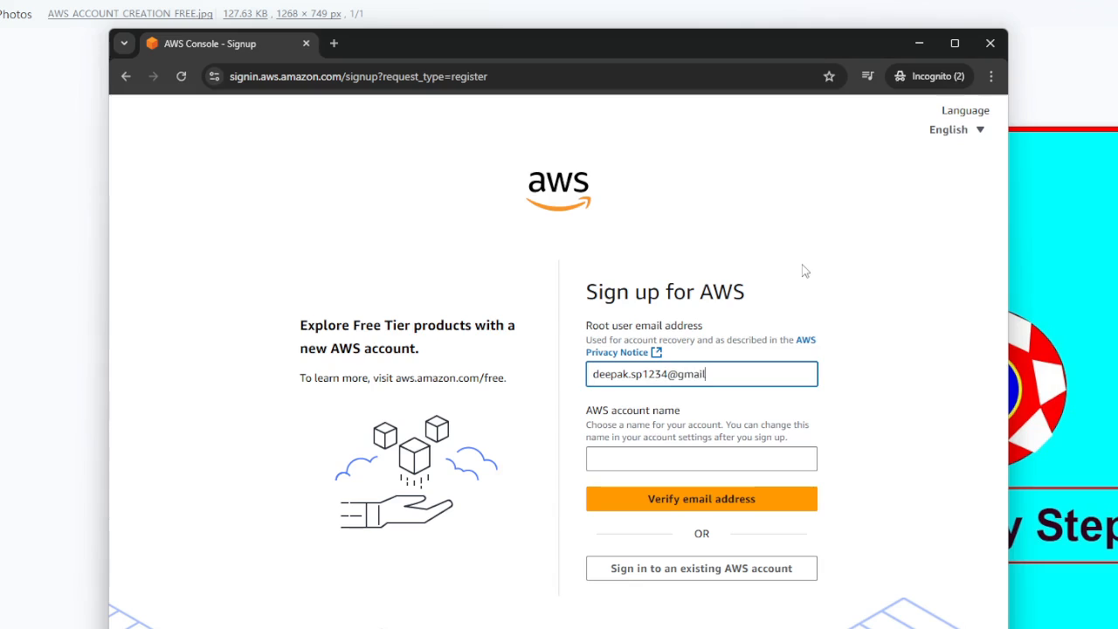
- Set the AWS account name to MyAWSAccount
{"action": "left_click", "coordinate": [613, 464]}
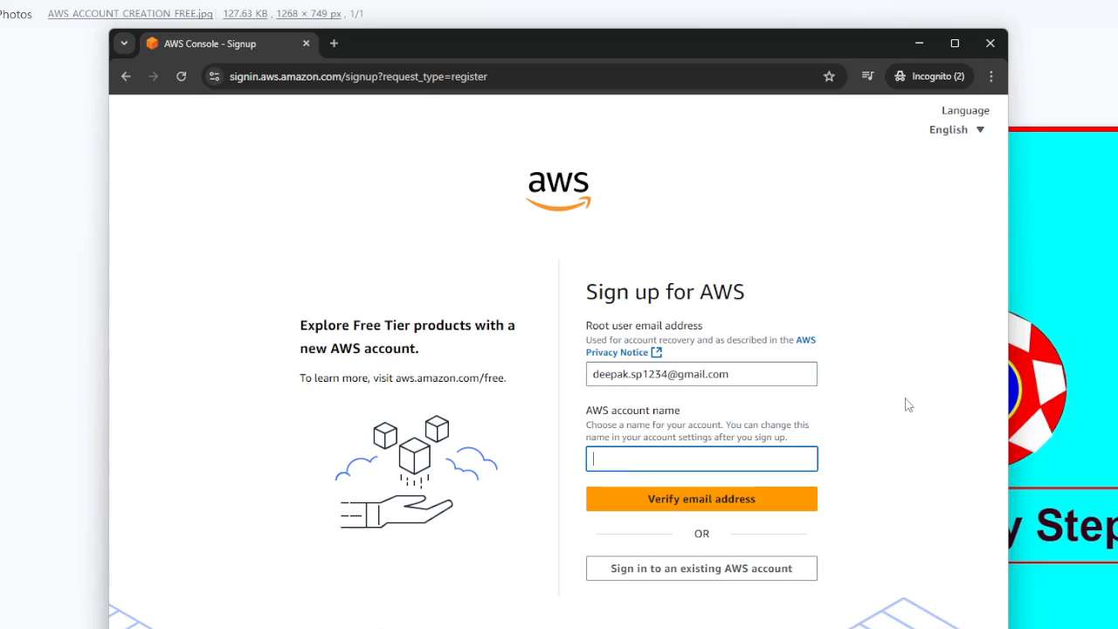
{"action": "type", "text": "MyAWSAccount"}
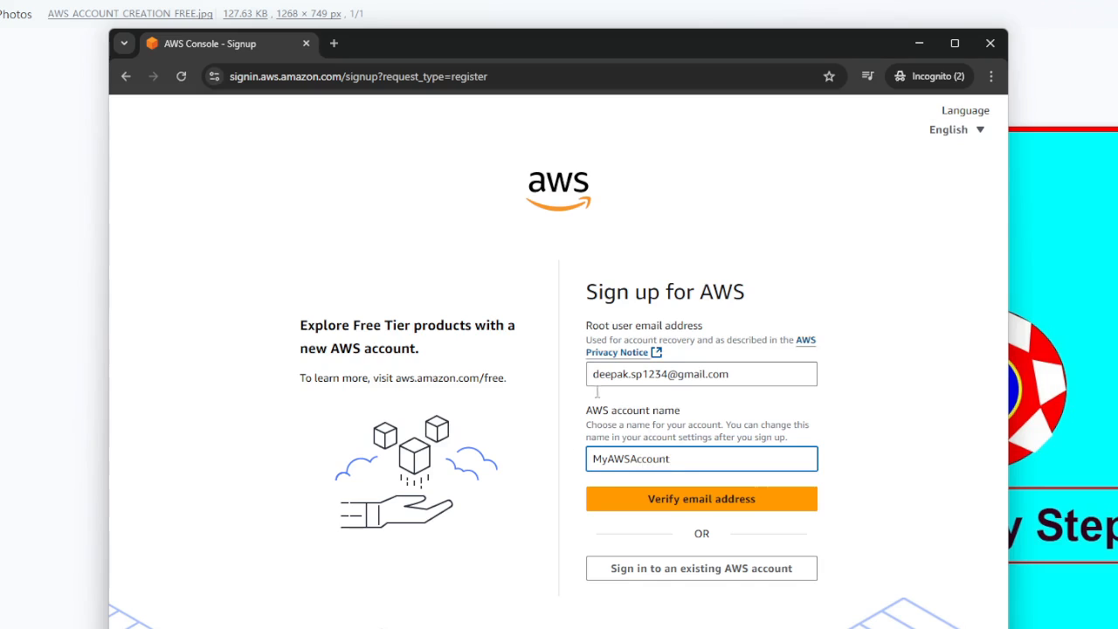
- Replace the "My" prefix of the AWS account name with the account owner's short name
{"action": "left_click_drag", "start_coordinate": [592, 458], "coordinate": [705, 457]}
{"action": "left_click", "coordinate": [908, 415]}
{"action": "left_click", "coordinate": [609, 459]}
{"action": "key", "text": "BackSpace"}
{"action": "key", "text": "BackSpace"}
{"action": "type", "text": "Deep"}
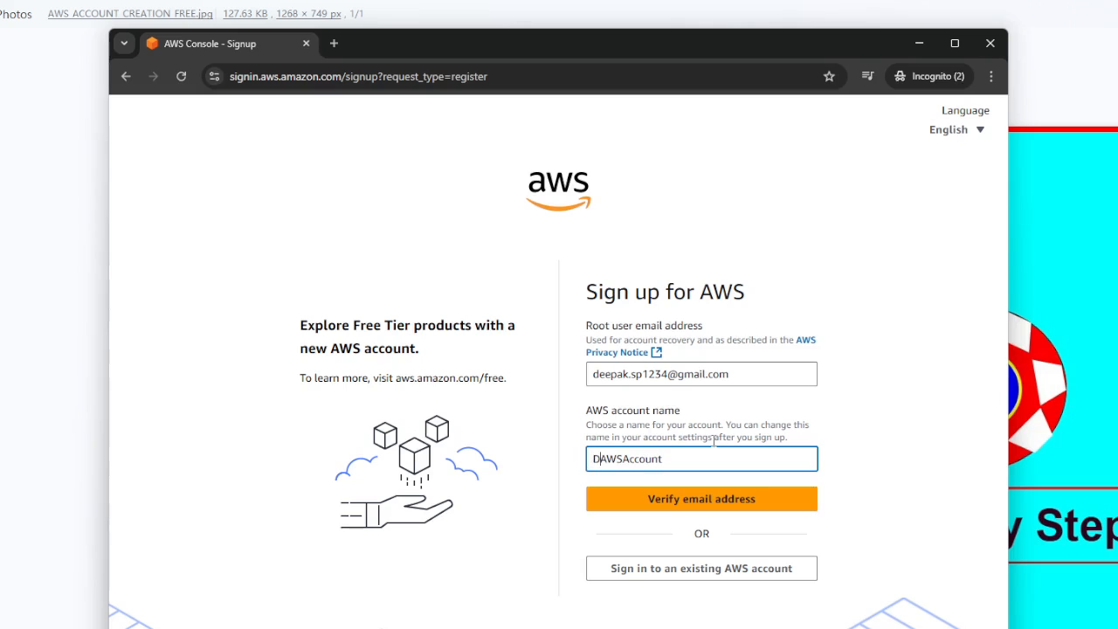
{"action": "left_click", "coordinate": [880, 413]}
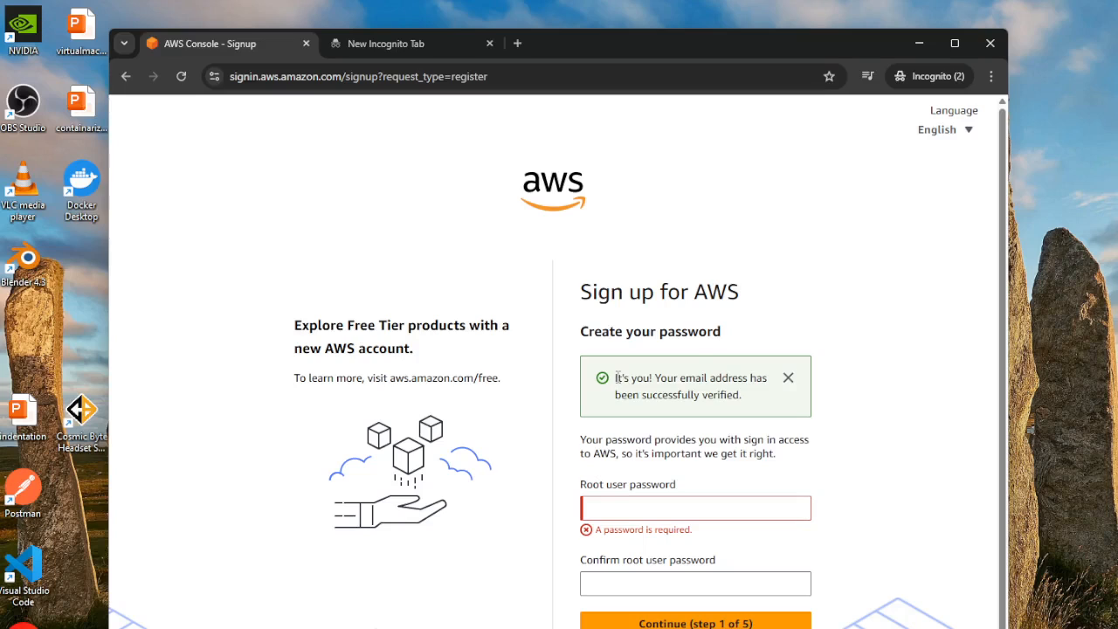
- Try to set a root user password for the new AWS account
{"action": "left_click_drag", "start_coordinate": [618, 378], "coordinate": [749, 400]}
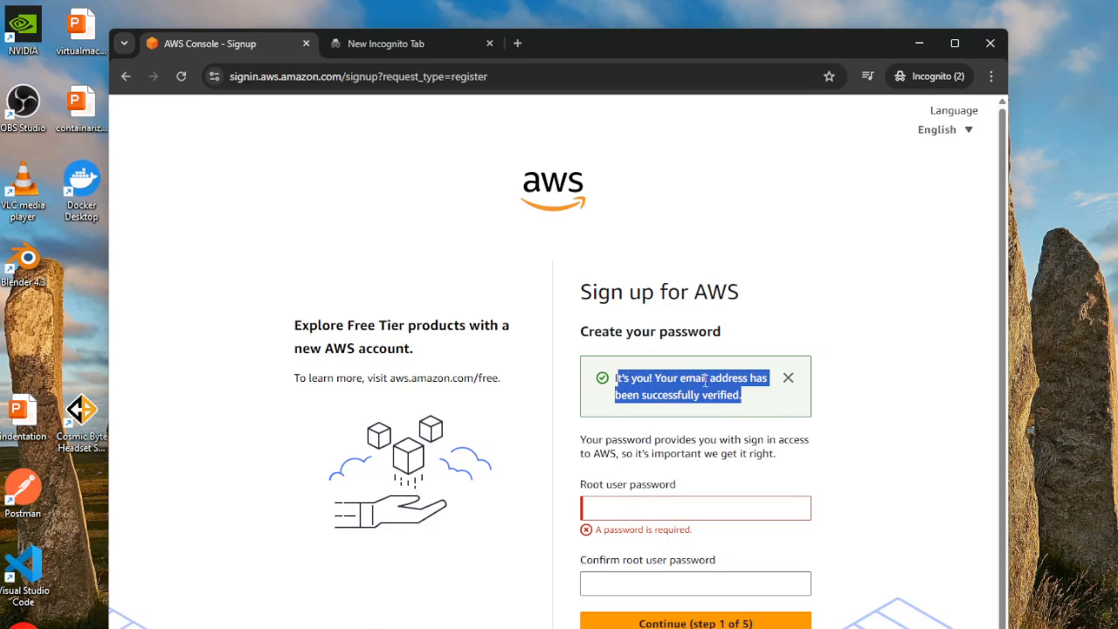
{"action": "left_click", "coordinate": [795, 275]}
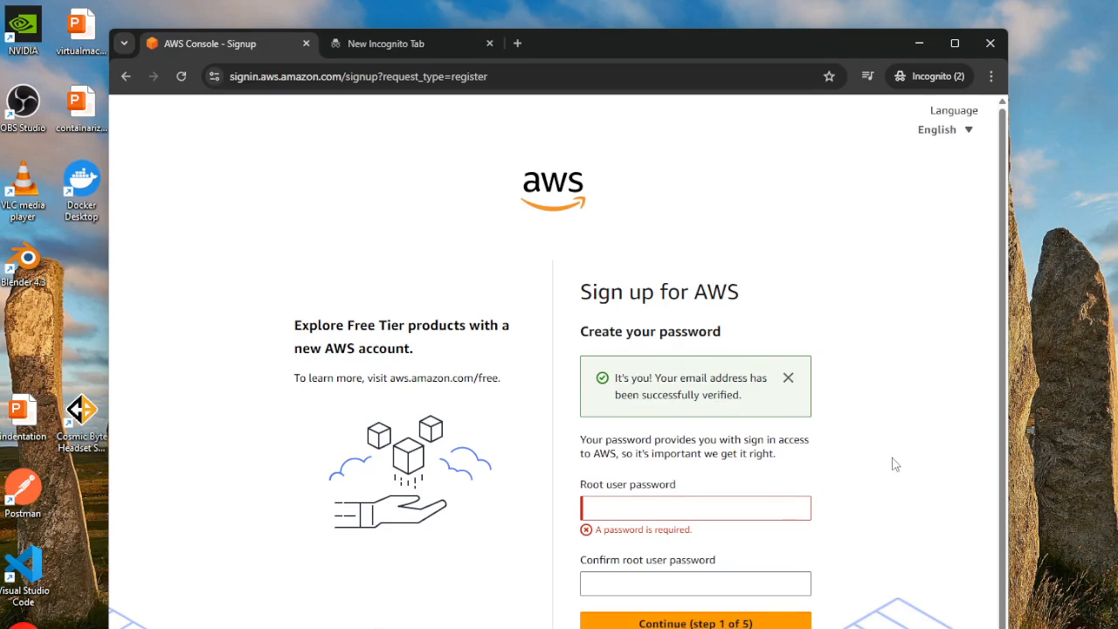
{"action": "left_click", "coordinate": [628, 503]}
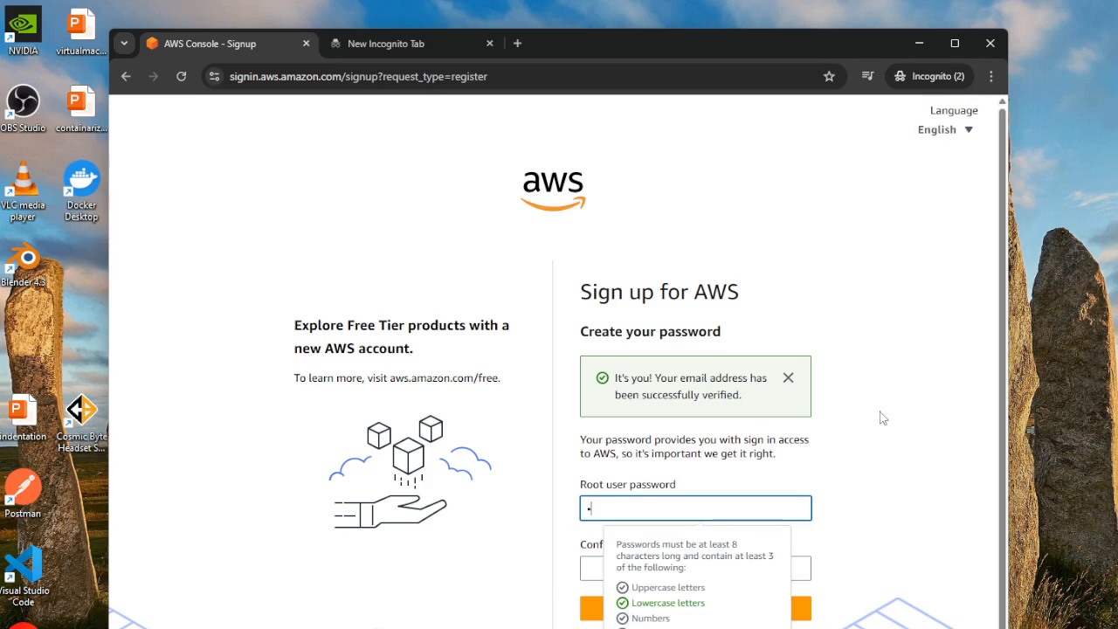
{"action": "type", "text": "•••••••••"}
{"action": "left_click_drag", "start_coordinate": [653, 506], "coordinate": [568, 508]}
{"action": "key", "text": "BackSpace"}
{"action": "type", "text": "••••••••••"}
{"action": "left_click", "coordinate": [982, 388]}
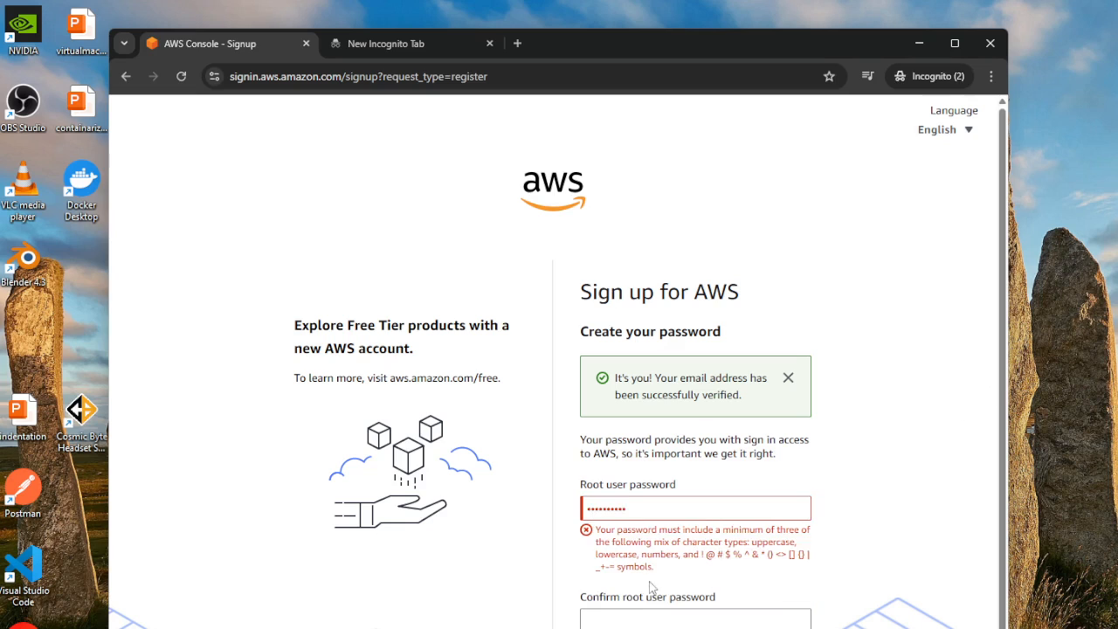
- Replace the root user password with one that meets the required mix of character types
{"action": "left_click_drag", "start_coordinate": [664, 508], "coordinate": [534, 511]}
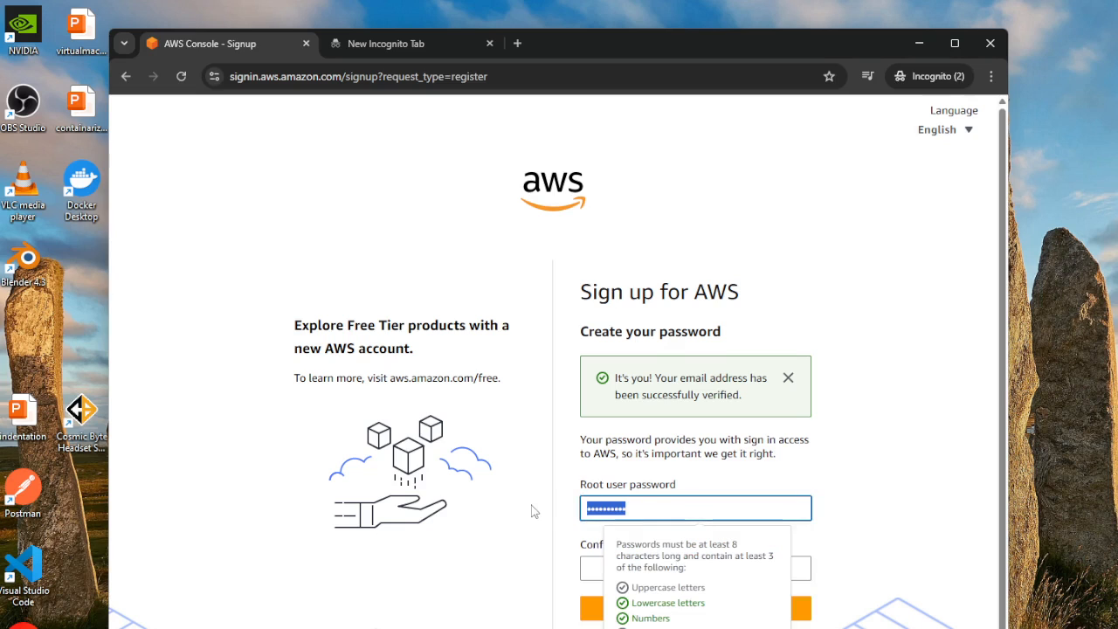
{"action": "type", "text": "••••••"}
{"action": "key", "text": "BackSpace"}
{"action": "key", "text": "BackSpace"}
{"action": "key", "text": "BackSpace"}
{"action": "type", "text": "••••••••"}
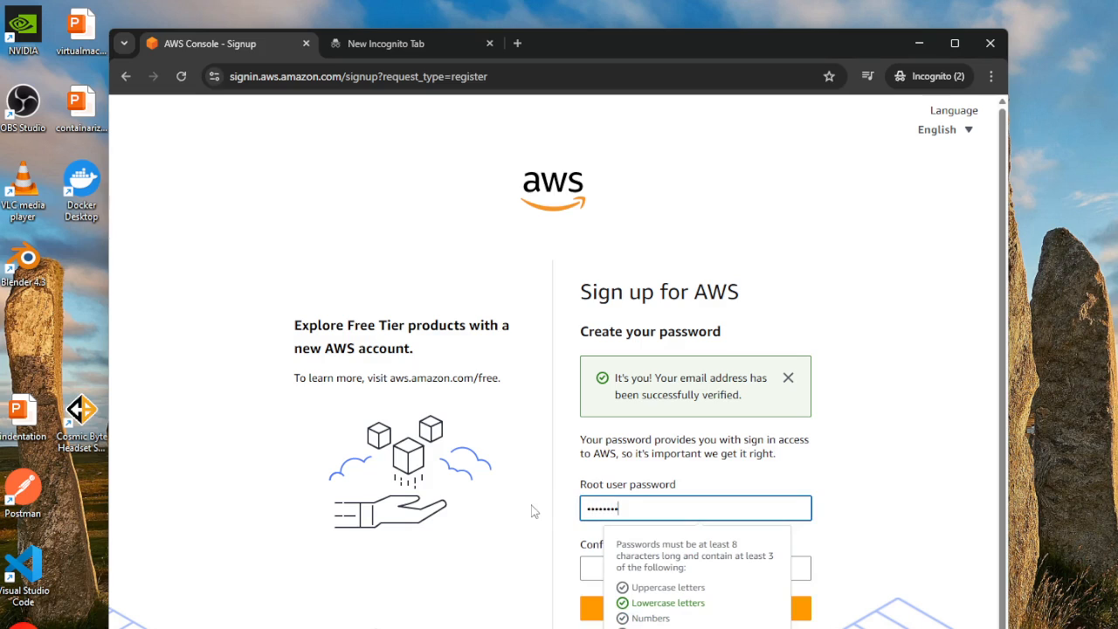
{"action": "type", "text": "••"}
- Repeat the root user password in its confirmation field and continue past step 1 of 5
{"action": "left_click", "coordinate": [593, 572]}
{"action": "type", "text": "••••••••"}
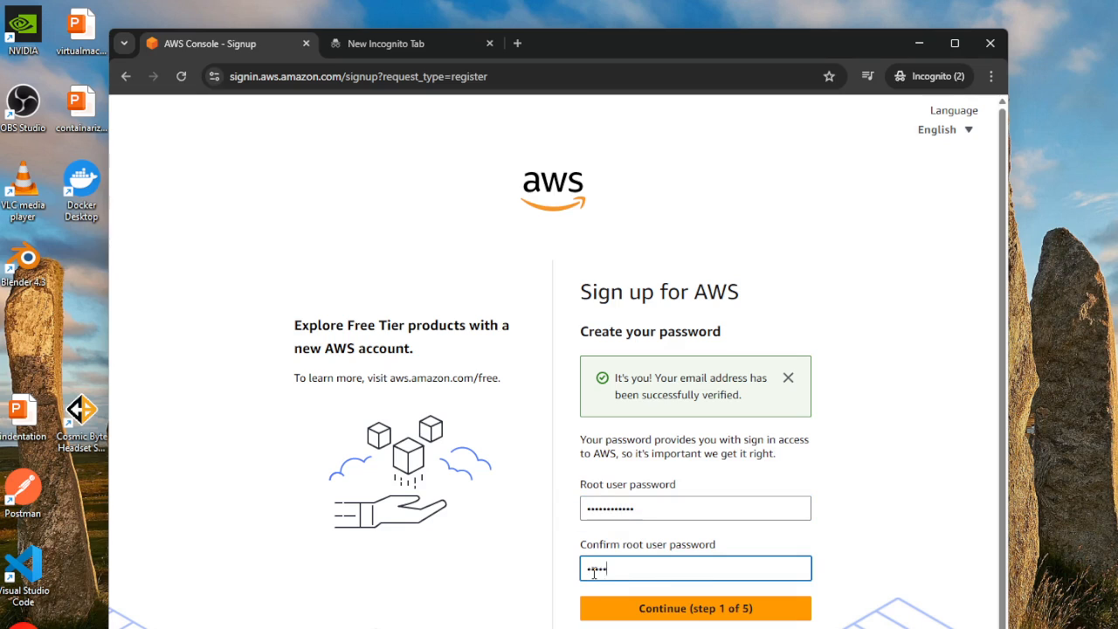
{"action": "type", "text": "••"}
{"action": "left_click", "coordinate": [909, 470]}
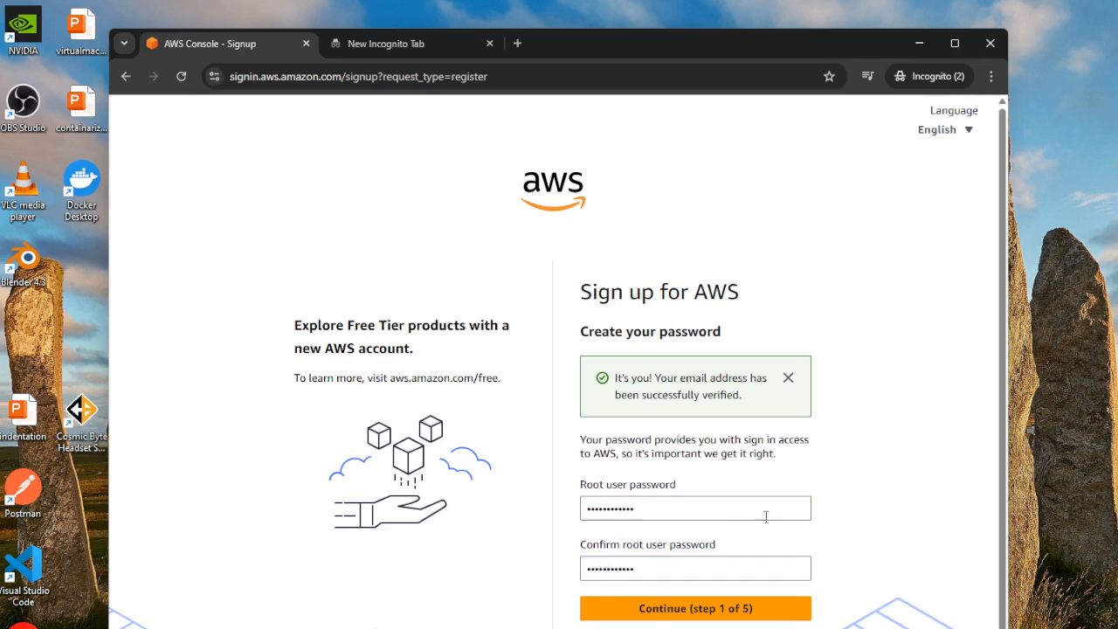
{"action": "left_click", "coordinate": [674, 620]}
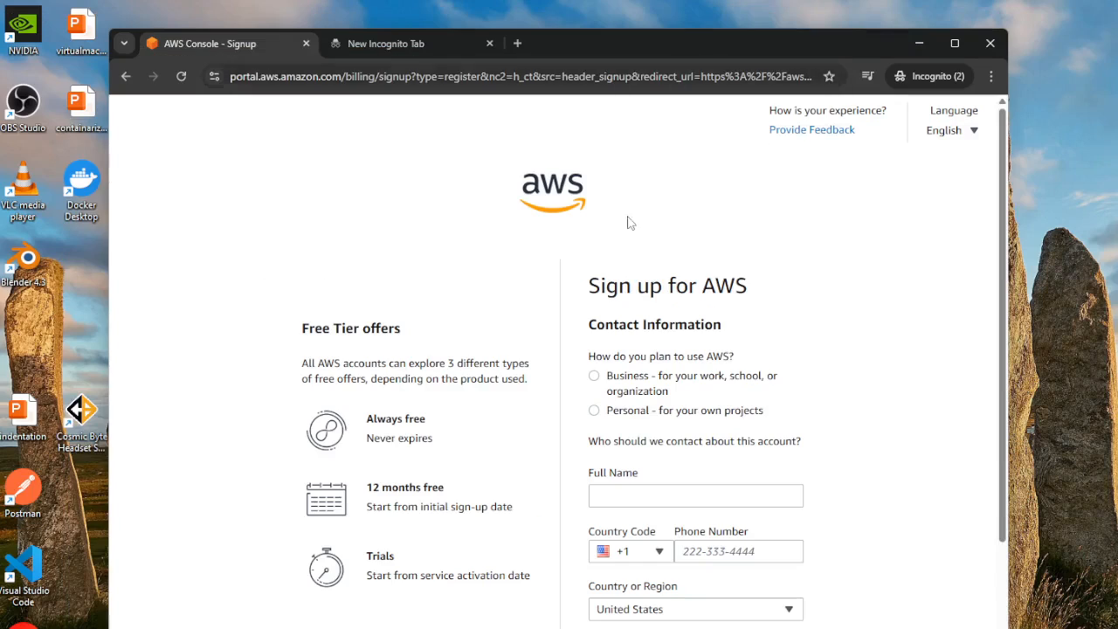
- Choose the Personal plan for own projects in the contact information and activate the Full Name field
{"action": "left_click_drag", "start_coordinate": [596, 39], "coordinate": [584, 33]}
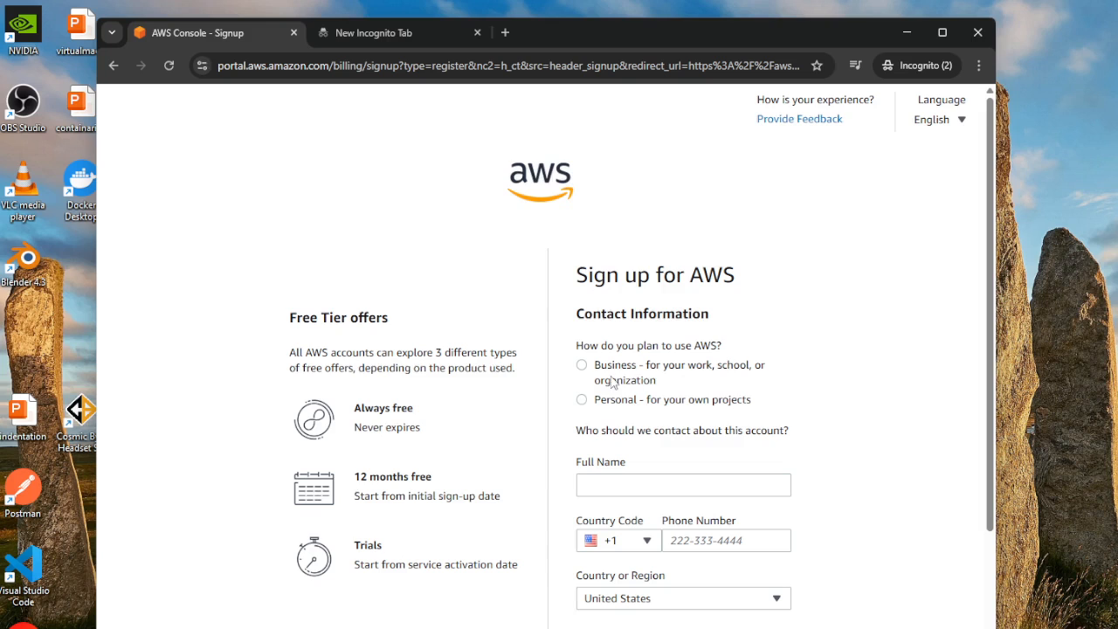
{"action": "left_click", "coordinate": [581, 400]}
{"action": "scroll", "coordinate": [853, 392], "scroll_direction": "down", "scroll_amount": 1}
{"action": "left_click", "coordinate": [642, 408]}
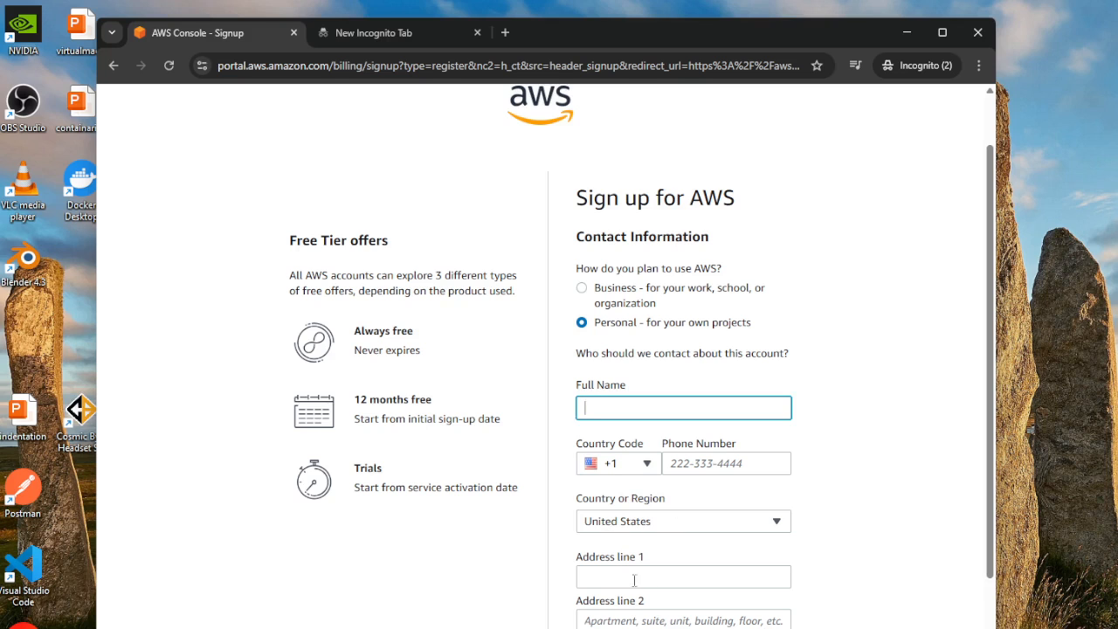
- Try to agree to the AWS Customer Agreement terms at the end of the contact information form
{"action": "scroll", "coordinate": [925, 581], "scroll_direction": "down", "scroll_amount": 1}
{"action": "scroll", "coordinate": [925, 582], "scroll_direction": "down", "scroll_amount": 1}
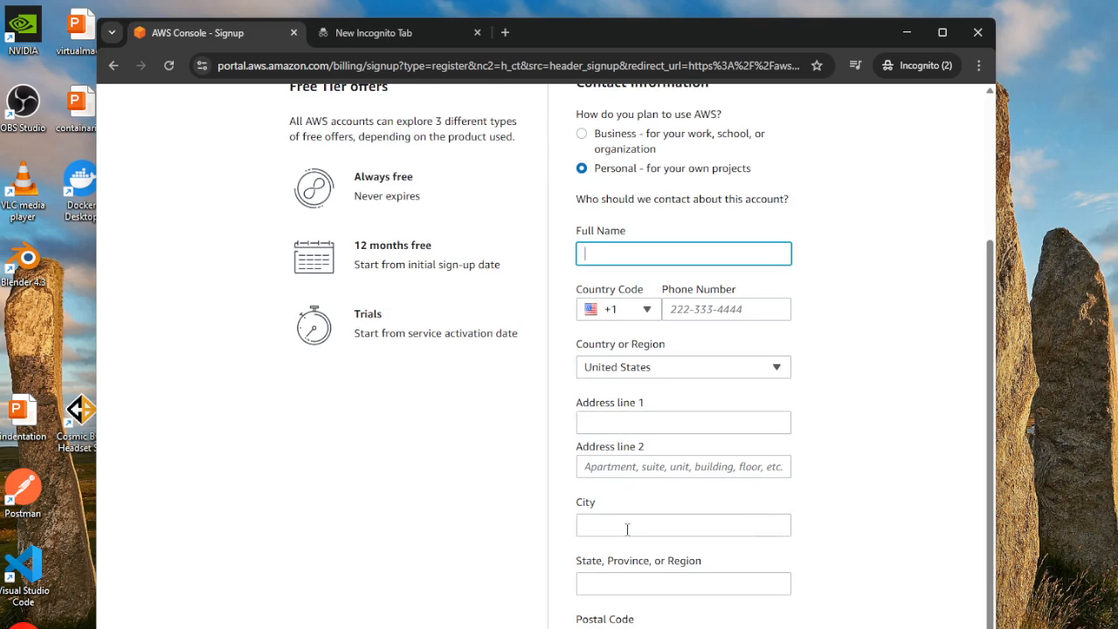
{"action": "scroll", "coordinate": [880, 542], "scroll_direction": "down", "scroll_amount": 1}
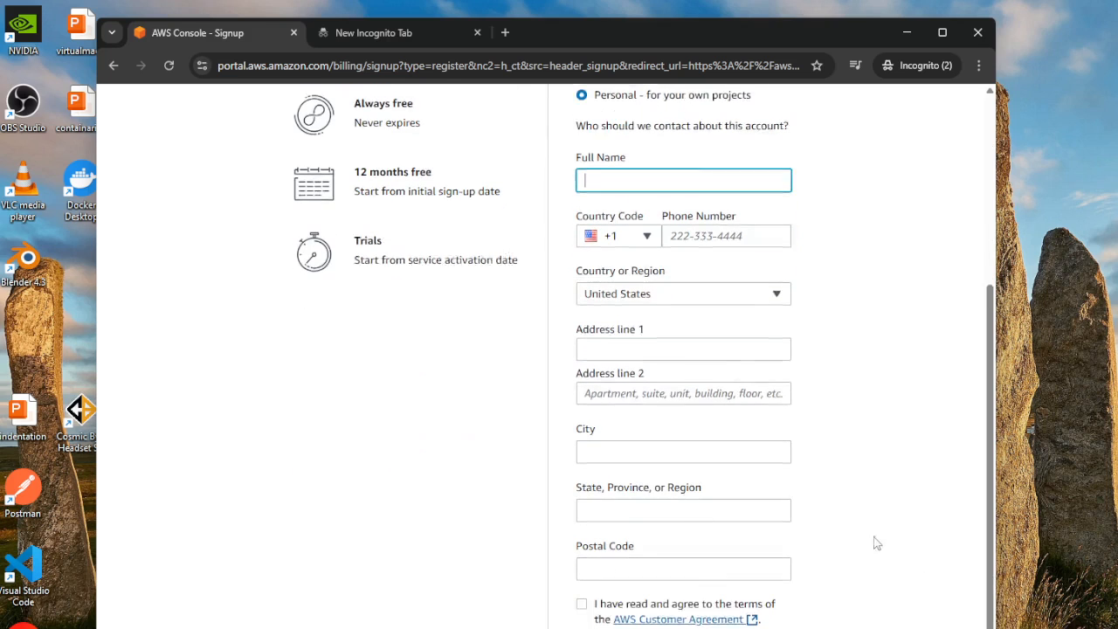
{"action": "left_click", "coordinate": [578, 604]}
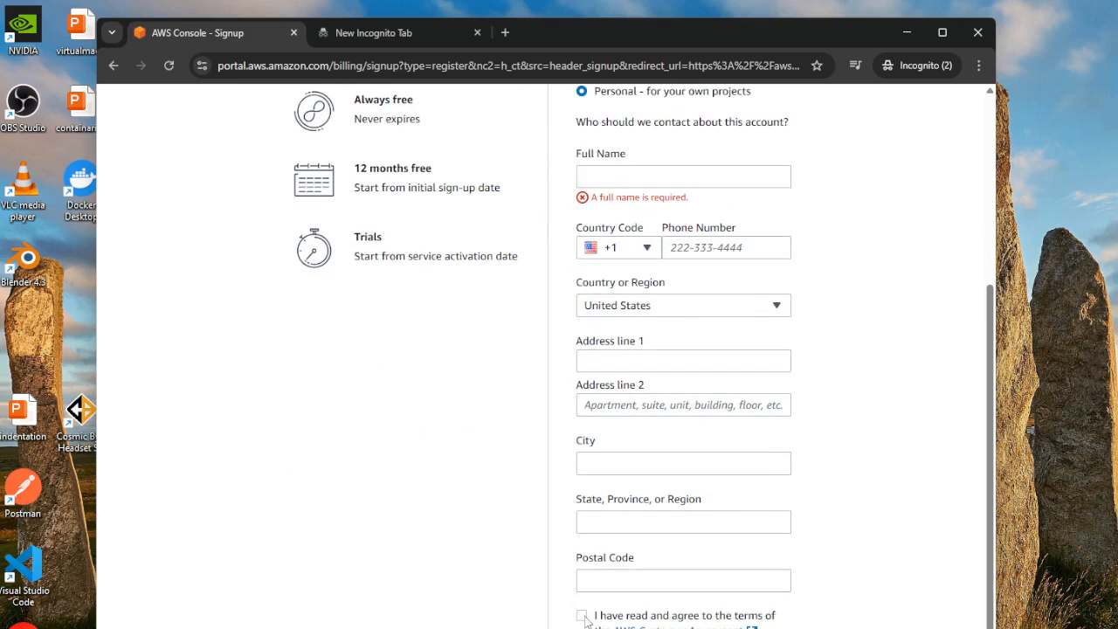
{"action": "scroll", "coordinate": [941, 530], "scroll_direction": "up", "scroll_amount": 2}
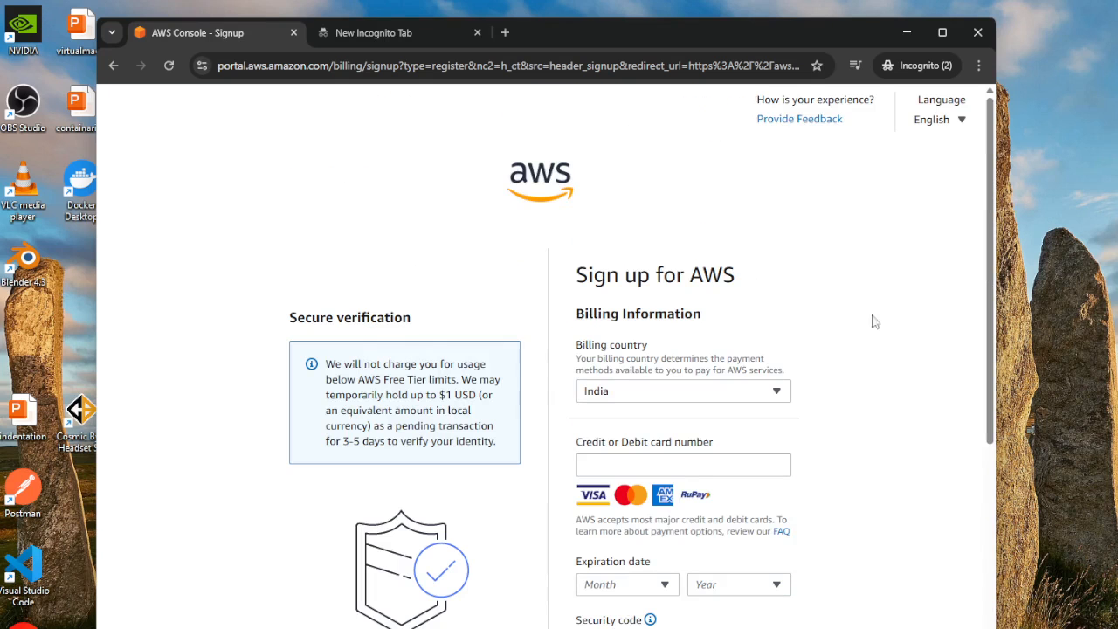
- Examine the required card details in the billing form and the secure verification notice on Free Tier charges and the temporary hold
{"action": "scroll", "coordinate": [891, 367], "scroll_direction": "down", "scroll_amount": 1}
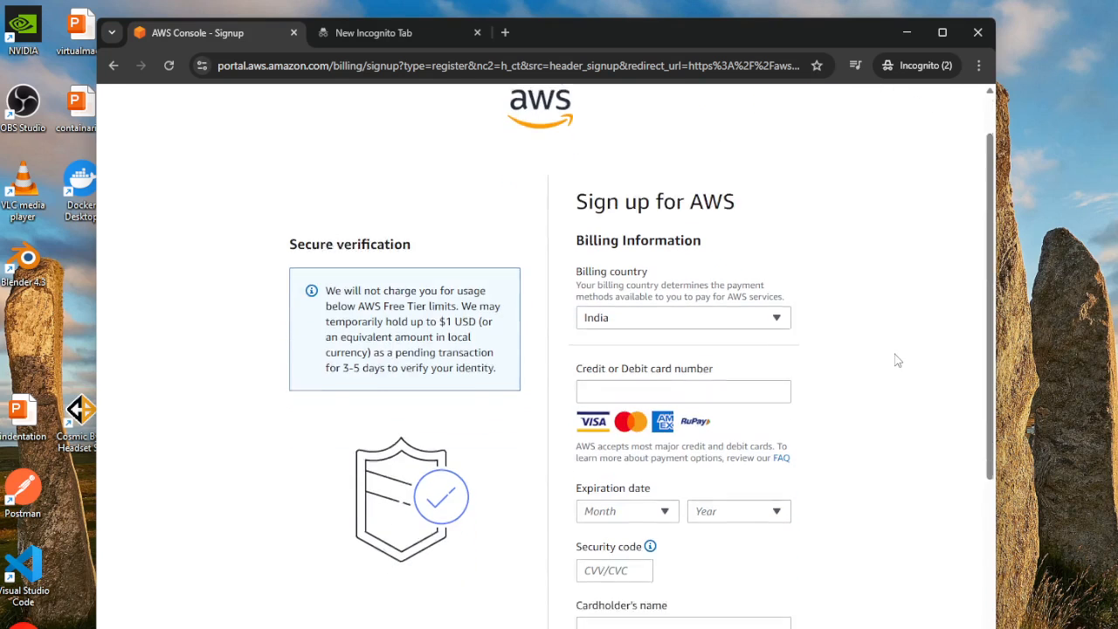
{"action": "scroll", "coordinate": [898, 360], "scroll_direction": "down", "scroll_amount": 1}
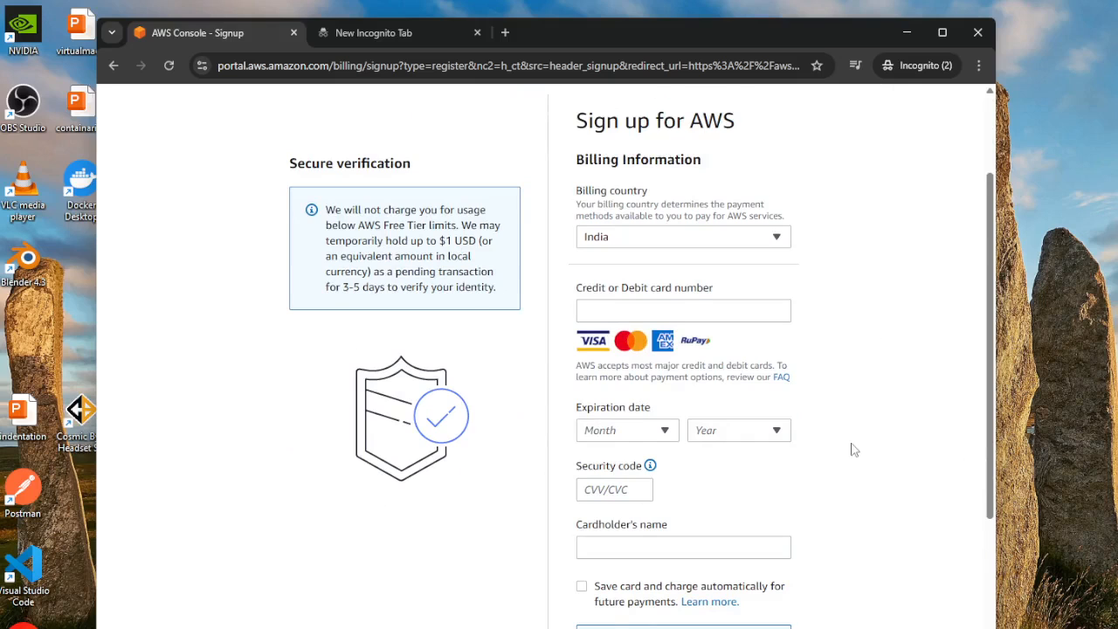
{"action": "scroll", "coordinate": [855, 449], "scroll_direction": "up", "scroll_amount": 2}
{"action": "left_click_drag", "start_coordinate": [325, 365], "coordinate": [507, 442]}
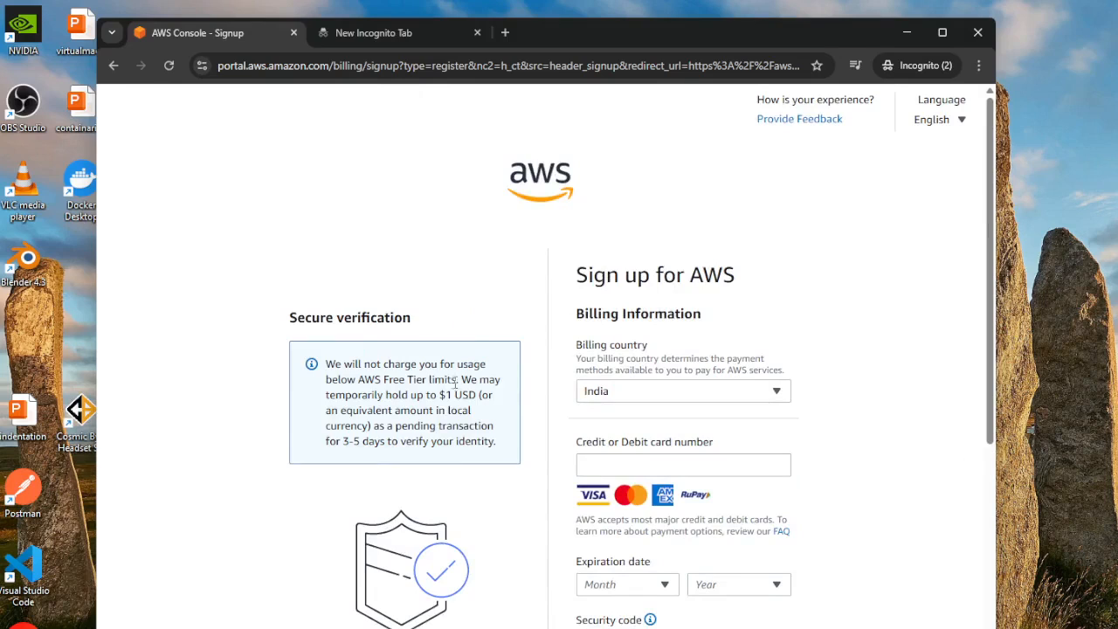
{"action": "left_click_drag", "start_coordinate": [441, 395], "coordinate": [518, 398]}
{"action": "double_click", "coordinate": [369, 381]}
{"action": "double_click", "coordinate": [414, 380]}
{"action": "left_click_drag", "start_coordinate": [438, 395], "coordinate": [479, 395]}
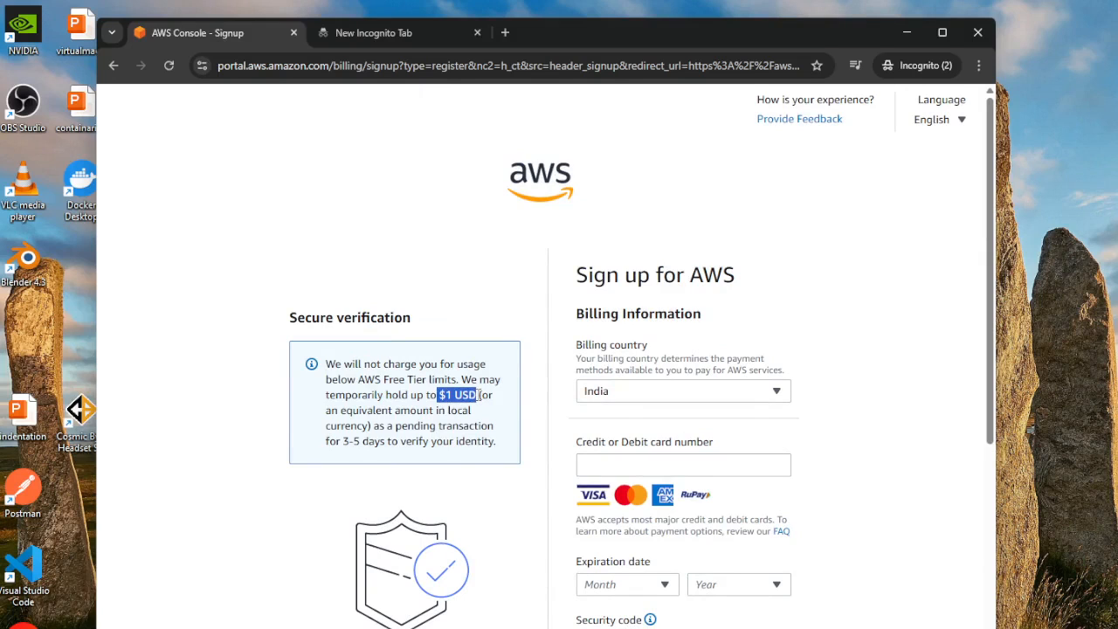
{"action": "double_click", "coordinate": [372, 441]}
{"action": "double_click", "coordinate": [414, 441]}
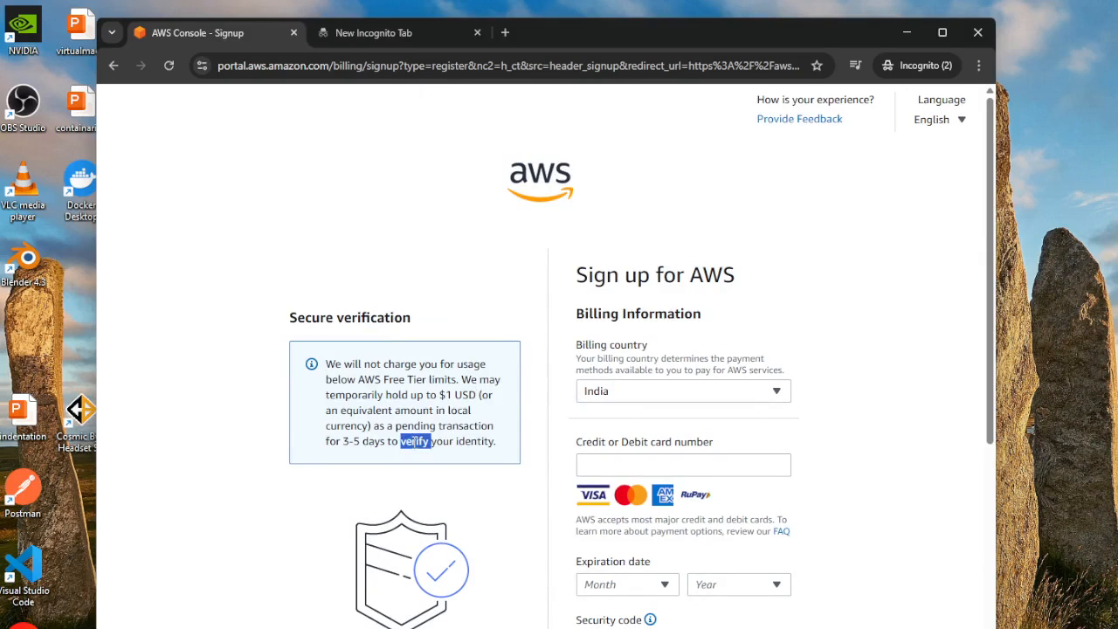
{"action": "double_click", "coordinate": [477, 441]}
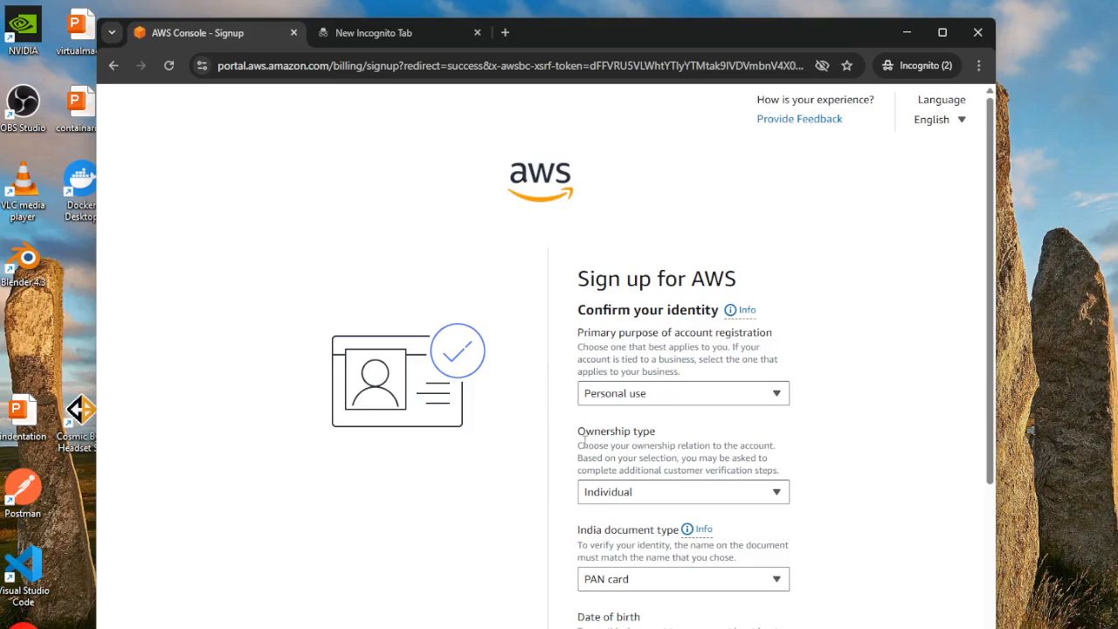
- Check the available ownership types in the identity form and review the phone verification page
{"action": "left_click", "coordinate": [777, 494]}
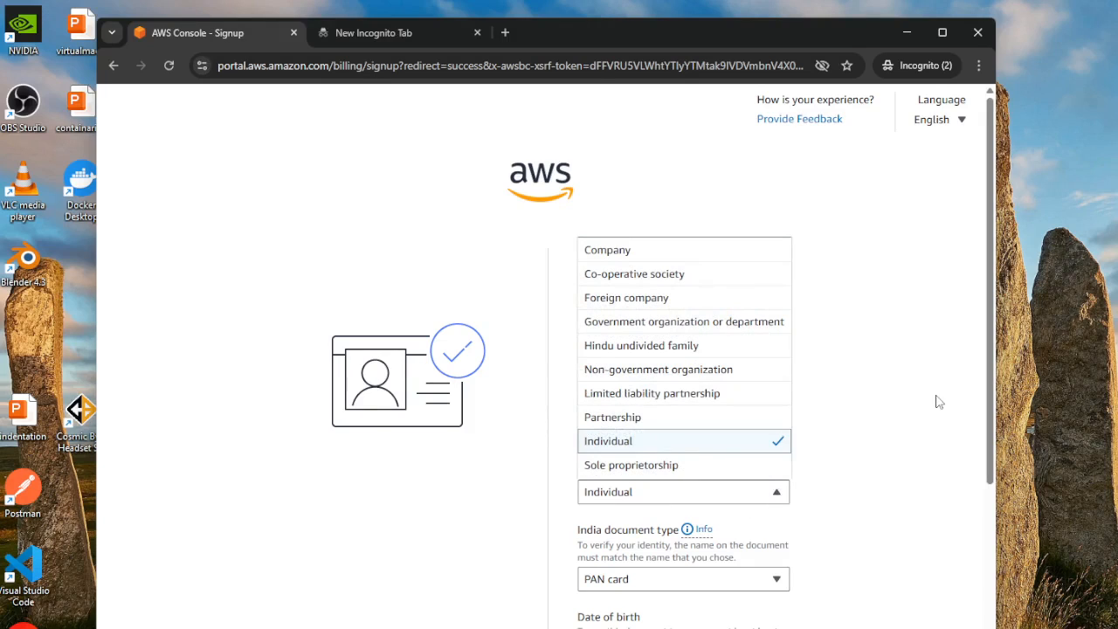
{"action": "left_click", "coordinate": [869, 447]}
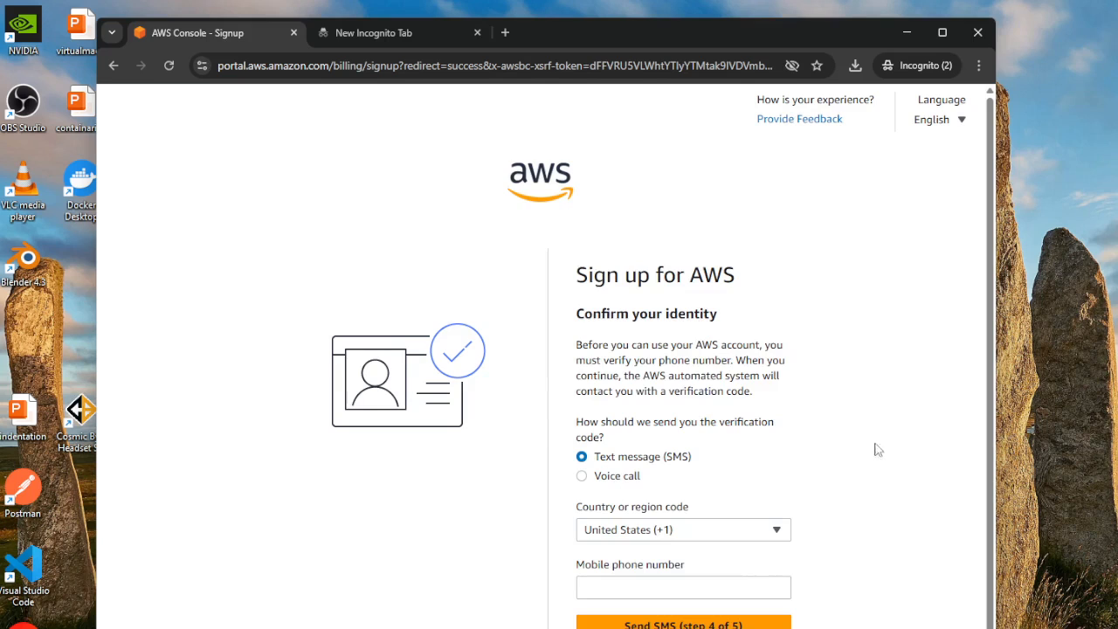
{"action": "left_click_drag", "start_coordinate": [581, 276], "coordinate": [769, 279]}
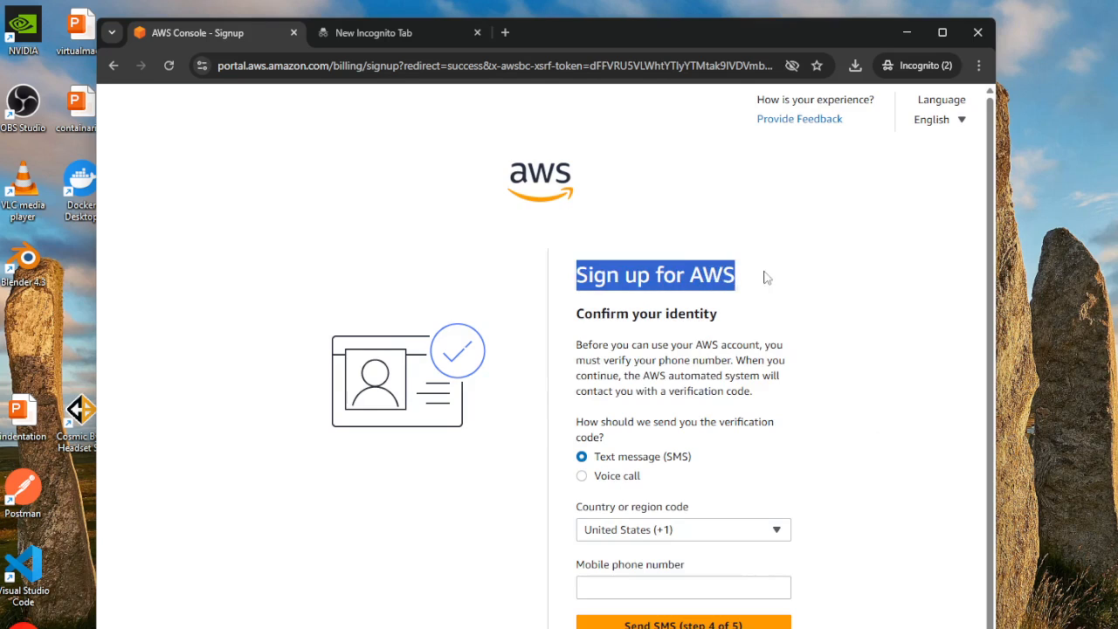
{"action": "left_click", "coordinate": [867, 366]}
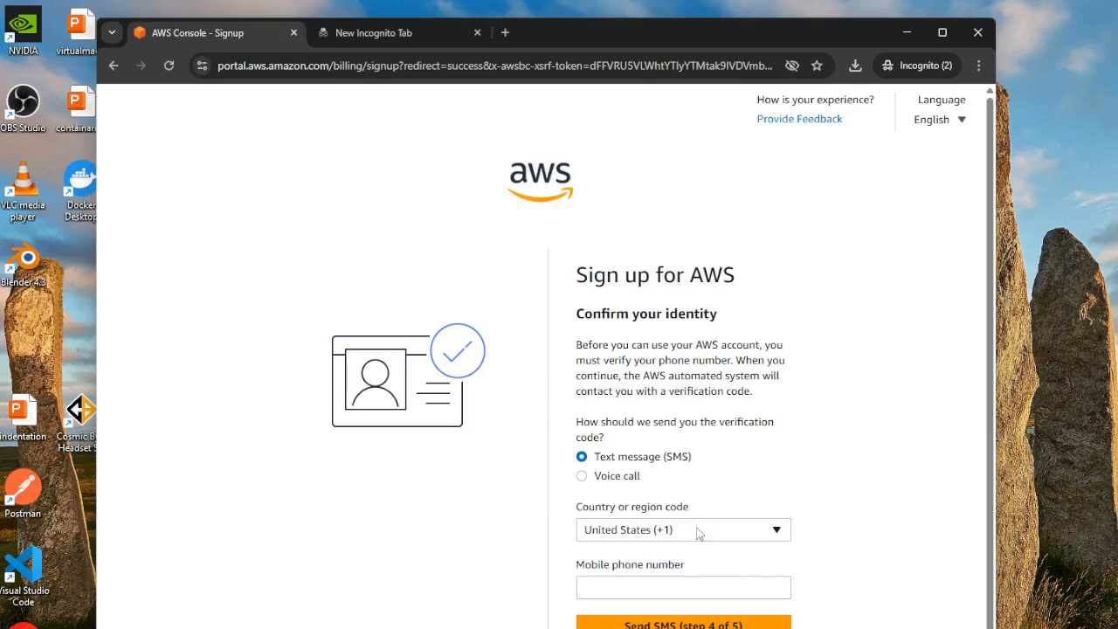
{"action": "left_click", "coordinate": [780, 533]}
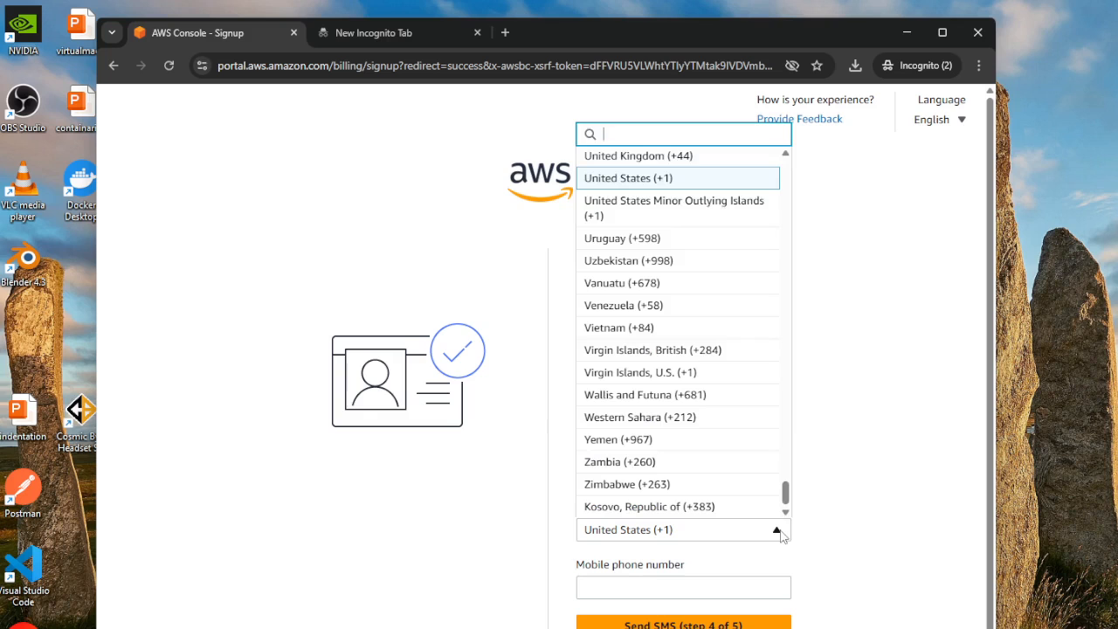
{"action": "type", "text": "i"}
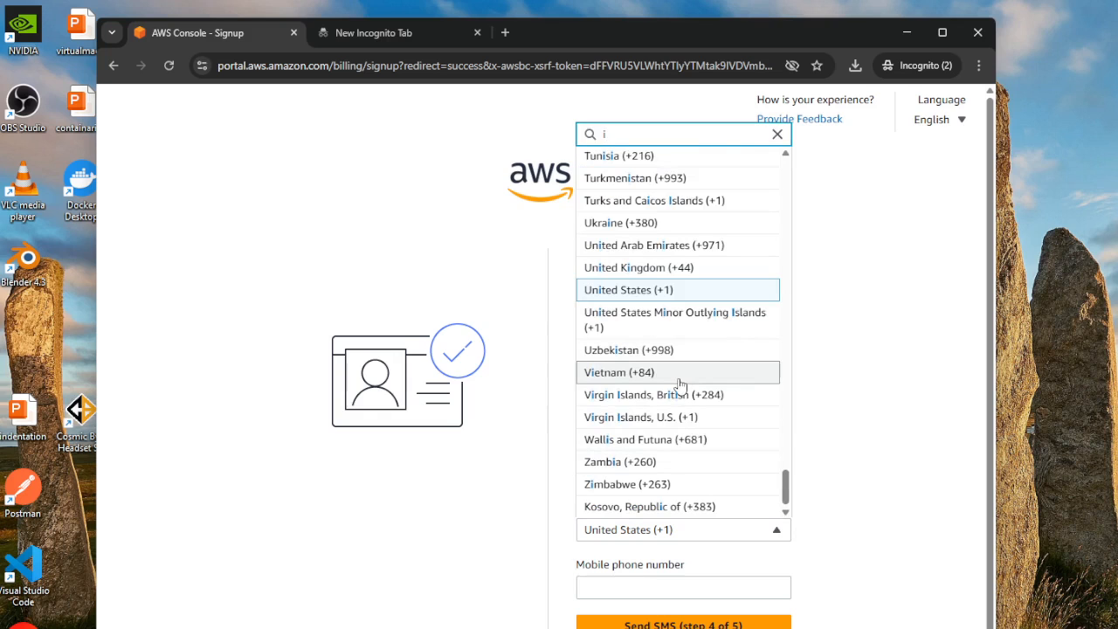
{"action": "type", "text": "n"}
{"action": "scroll", "coordinate": [611, 451], "scroll_direction": "down", "scroll_amount": 1}
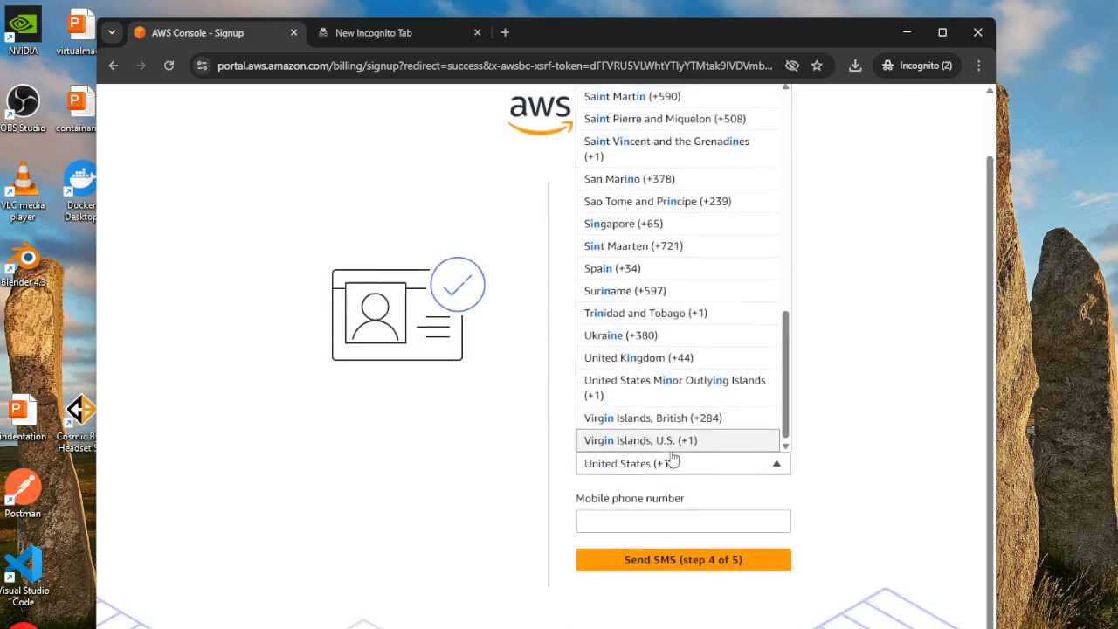
{"action": "scroll", "coordinate": [669, 449], "scroll_direction": "up", "scroll_amount": 4}
{"action": "scroll", "coordinate": [699, 415], "scroll_direction": "up", "scroll_amount": 5}
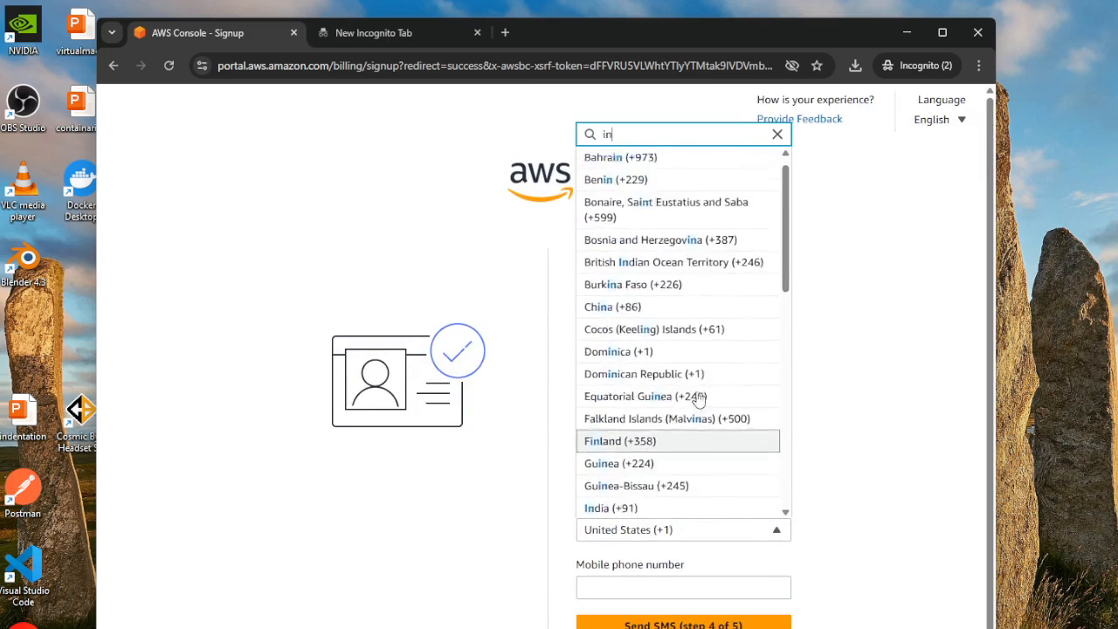
{"action": "scroll", "coordinate": [696, 394], "scroll_direction": "down", "scroll_amount": 5}
{"action": "scroll", "coordinate": [697, 396], "scroll_direction": "down", "scroll_amount": 3}
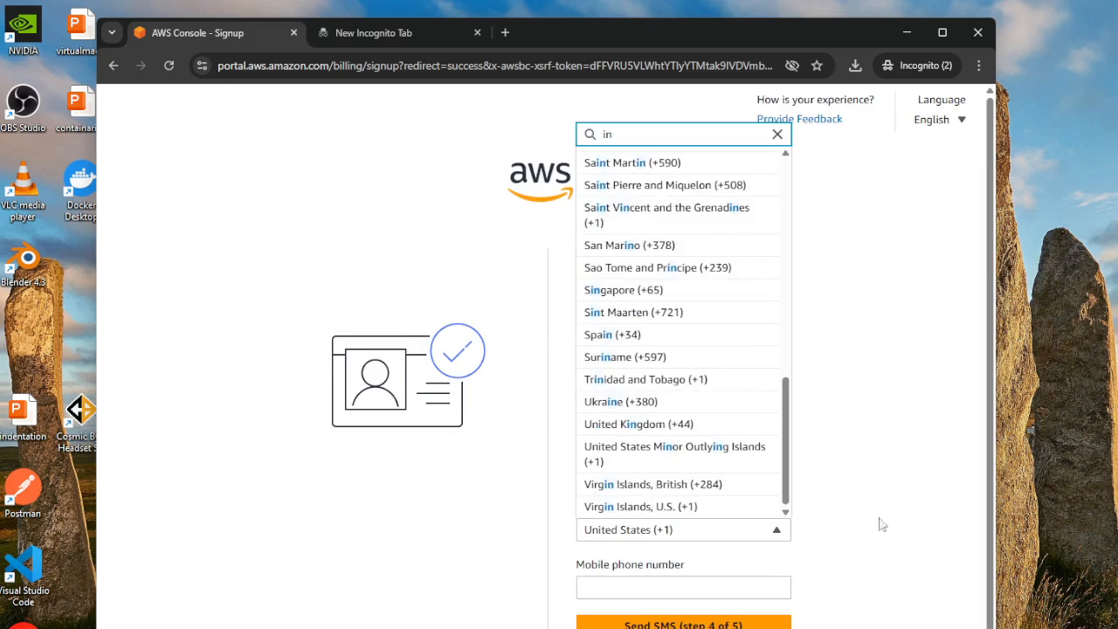
{"action": "left_click", "coordinate": [851, 533]}
- Set the country or region code to India (+91) and fill in the mobile phone number to request the SMS
{"action": "left_click", "coordinate": [778, 532]}
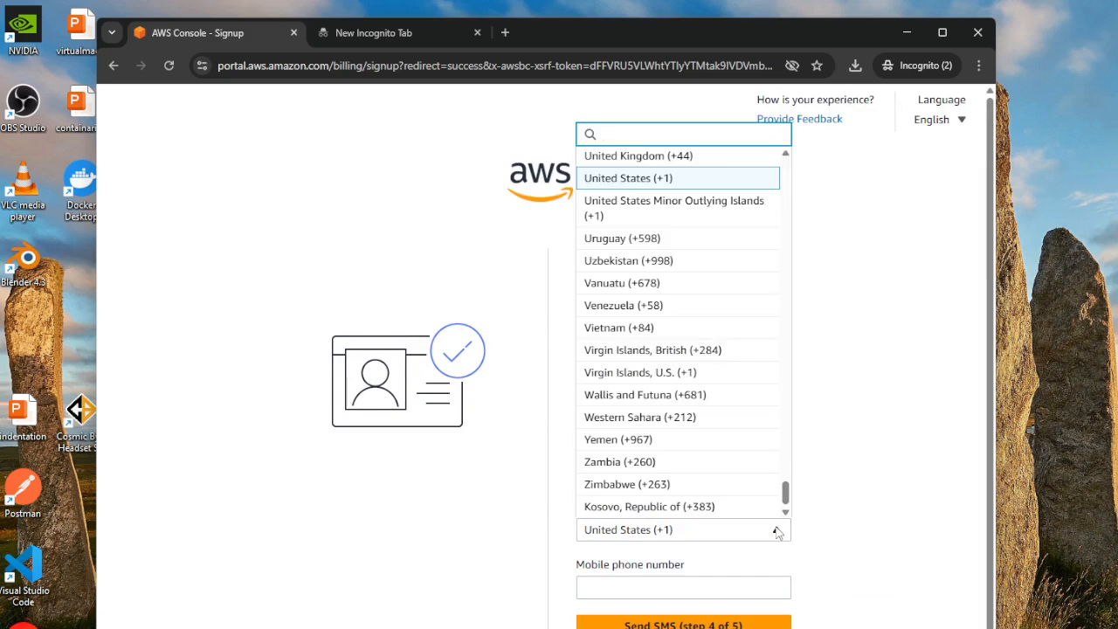
{"action": "type", "text": "i"}
{"action": "scroll", "coordinate": [676, 350], "scroll_direction": "up", "scroll_amount": 5}
{"action": "scroll", "coordinate": [680, 350], "scroll_direction": "up", "scroll_amount": 15}
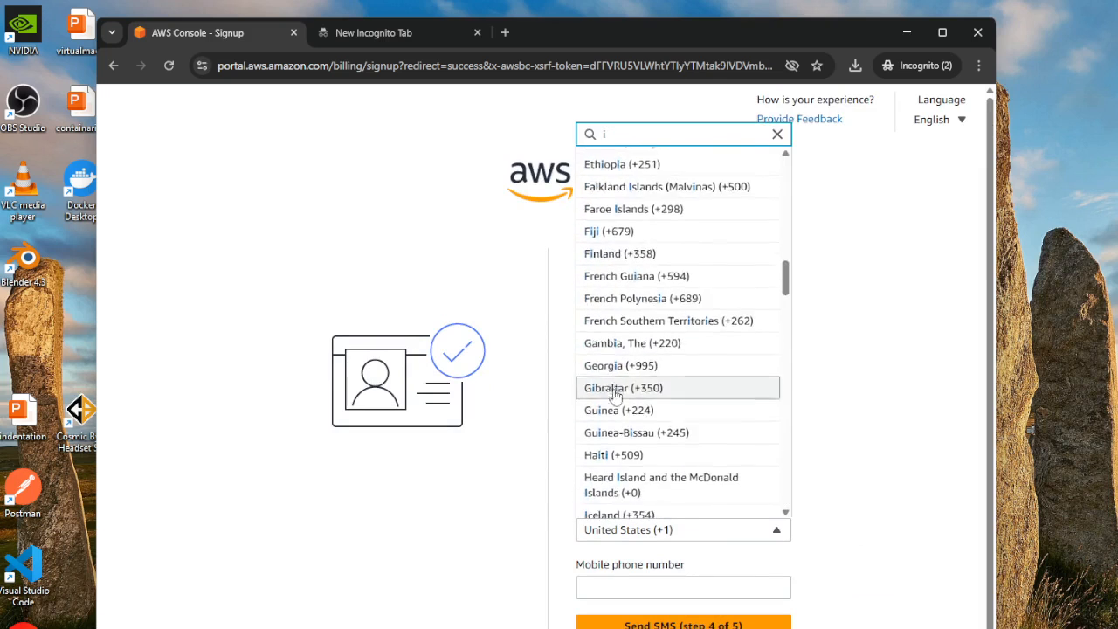
{"action": "scroll", "coordinate": [629, 376], "scroll_direction": "down", "scroll_amount": 3}
{"action": "left_click", "coordinate": [644, 317]}
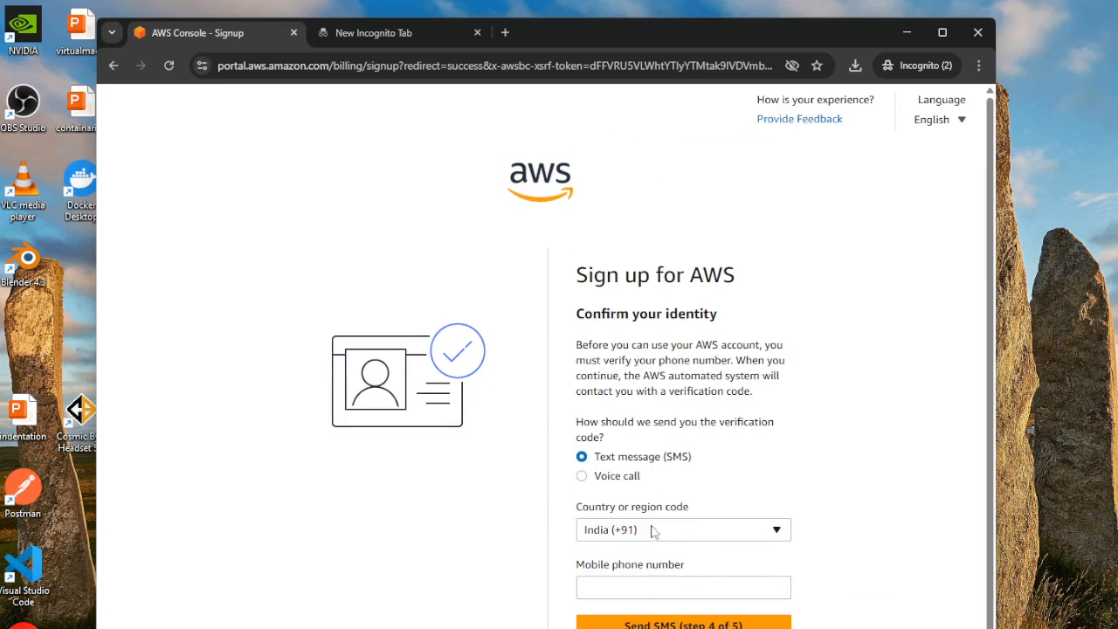
{"action": "left_click", "coordinate": [629, 588]}
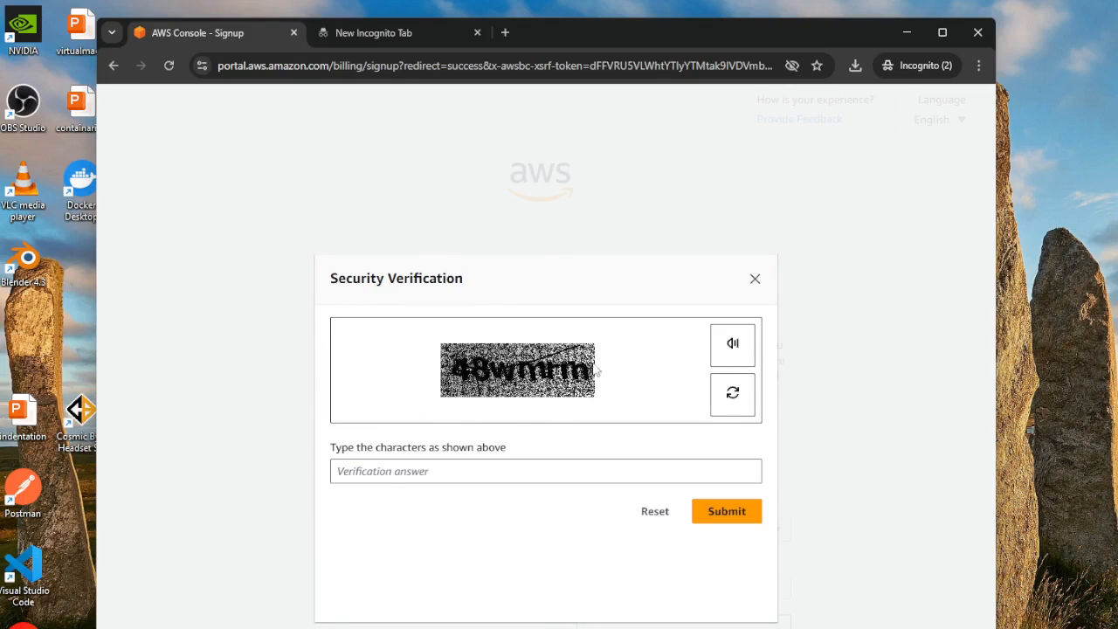
- Enter the characters from the security verification image as the verification answer and submit it
{"action": "left_click", "coordinate": [389, 472]}
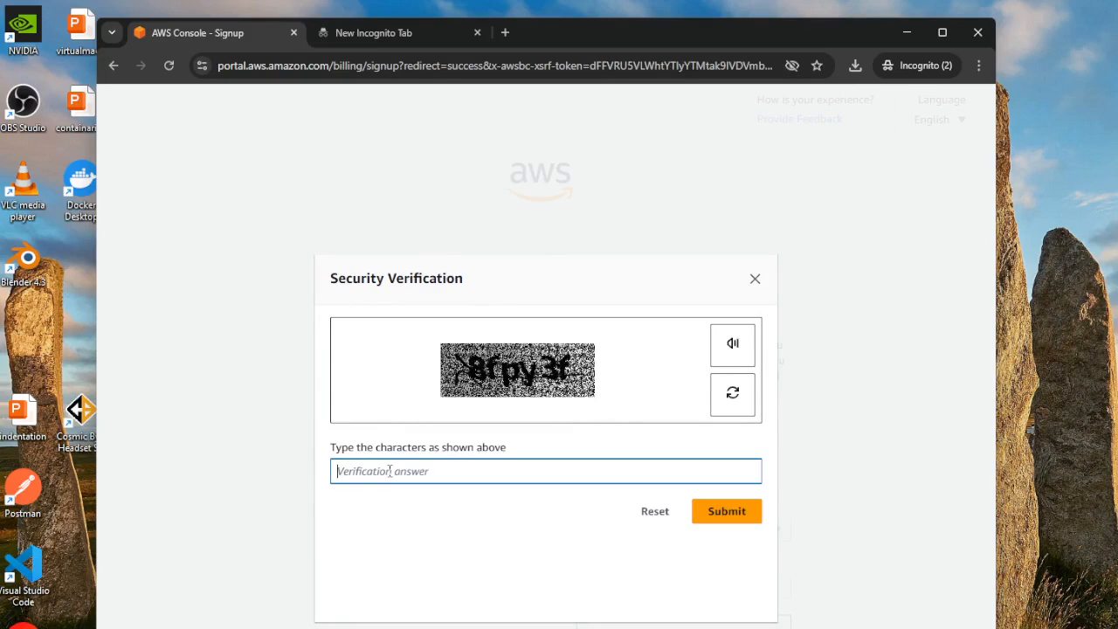
{"action": "type", "text": "8fpy3f"}
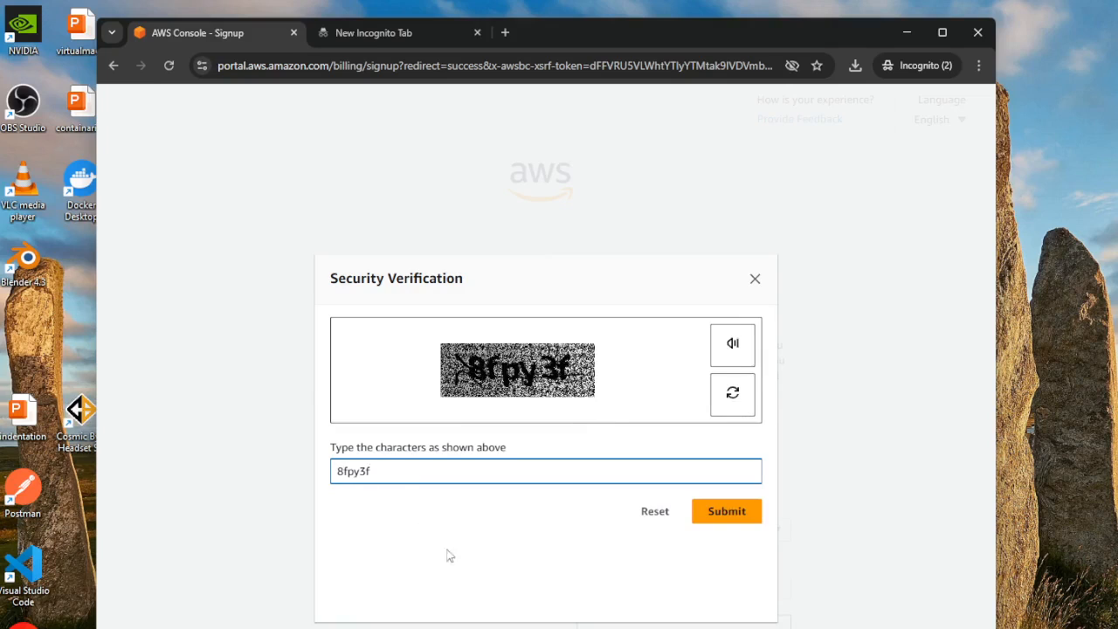
{"action": "left_click", "coordinate": [724, 514]}
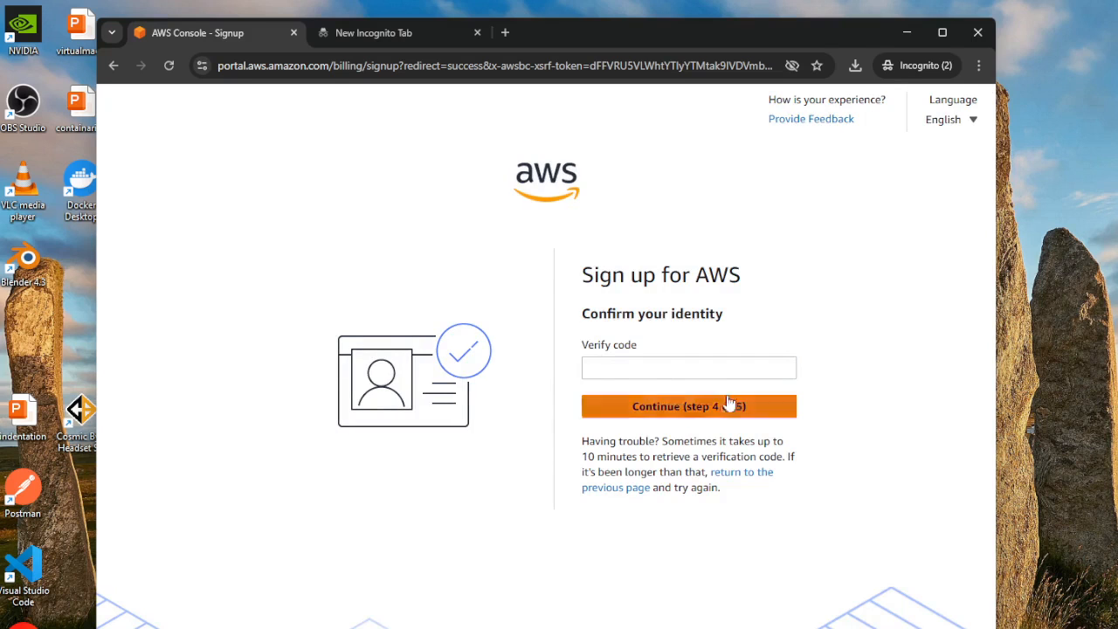
- Enter the received verification code to confirm the identity and continue past step 4 of 5
{"action": "left_click", "coordinate": [619, 364]}
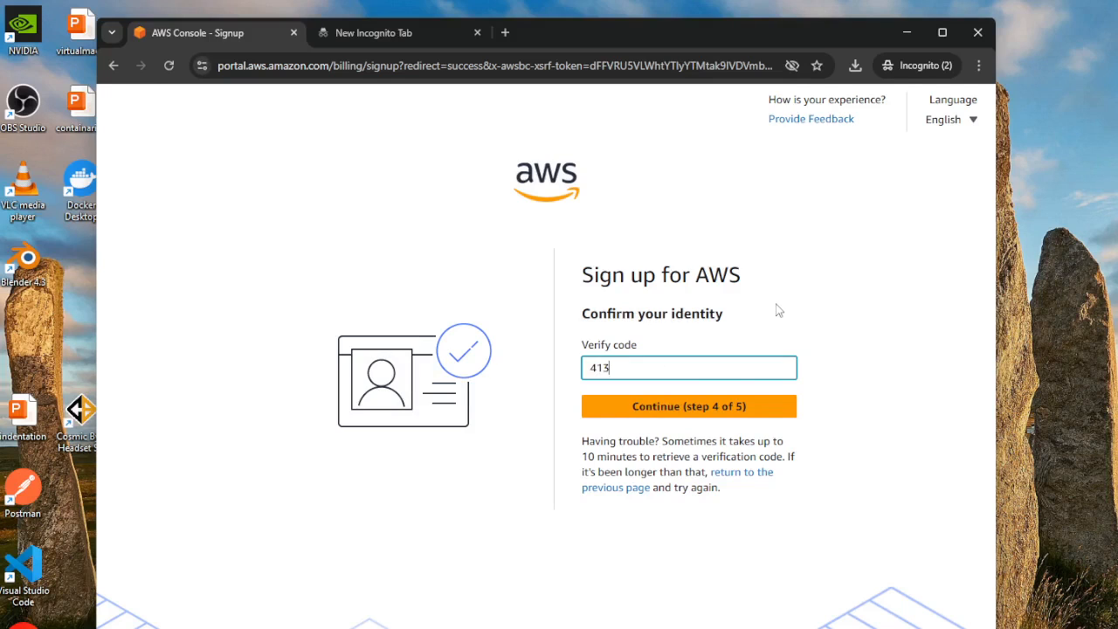
{"action": "left_click", "coordinate": [679, 414]}
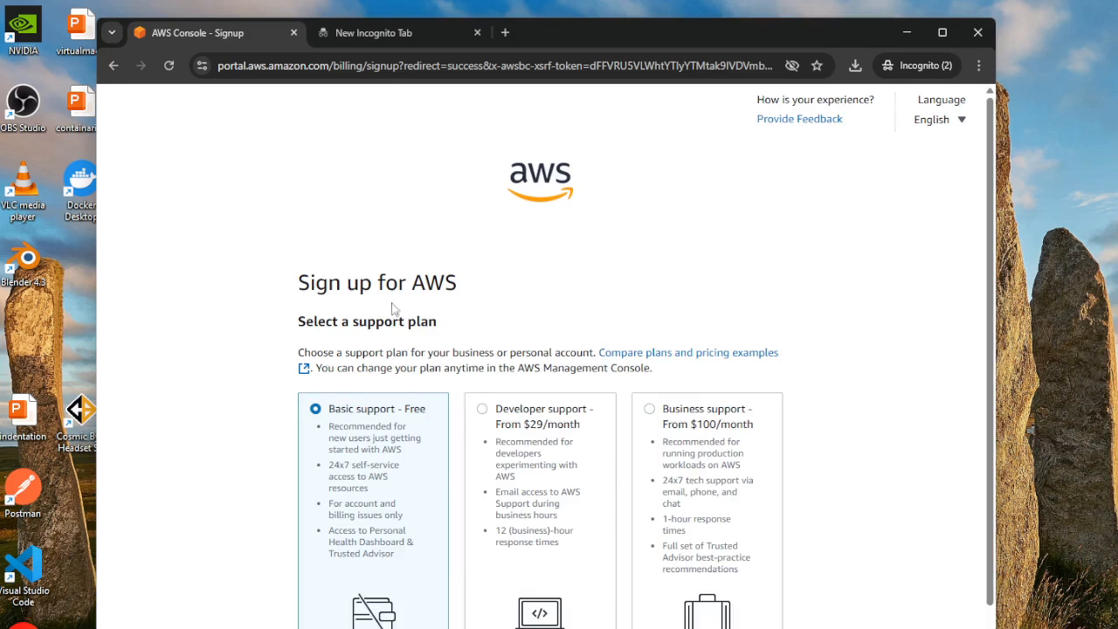
- Keep the Basic support - Free plan after comparing the support plans and complete the sign-up
{"action": "scroll", "coordinate": [851, 405], "scroll_direction": "down", "scroll_amount": 1}
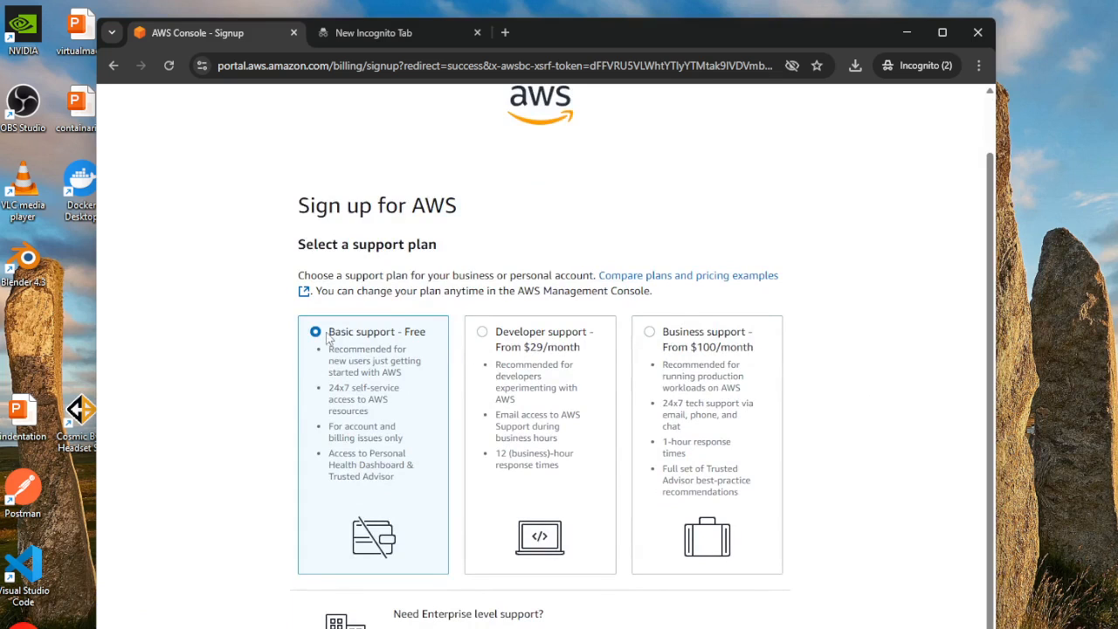
{"action": "left_click_drag", "start_coordinate": [329, 339], "coordinate": [430, 339]}
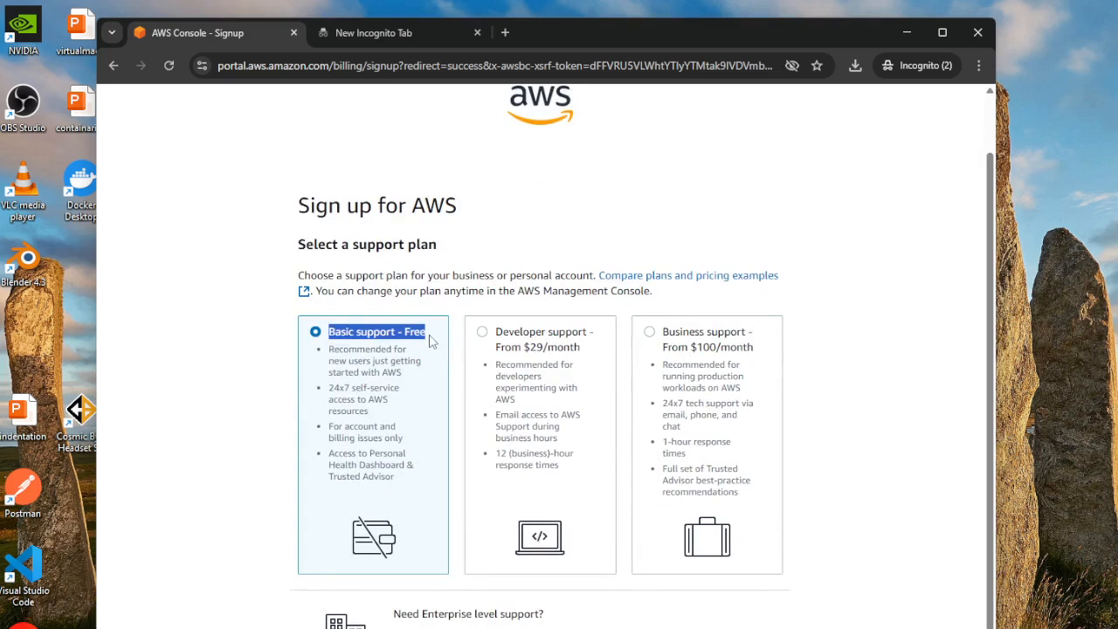
{"action": "scroll", "coordinate": [830, 450], "scroll_direction": "down", "scroll_amount": 2}
{"action": "left_click", "coordinate": [793, 584]}
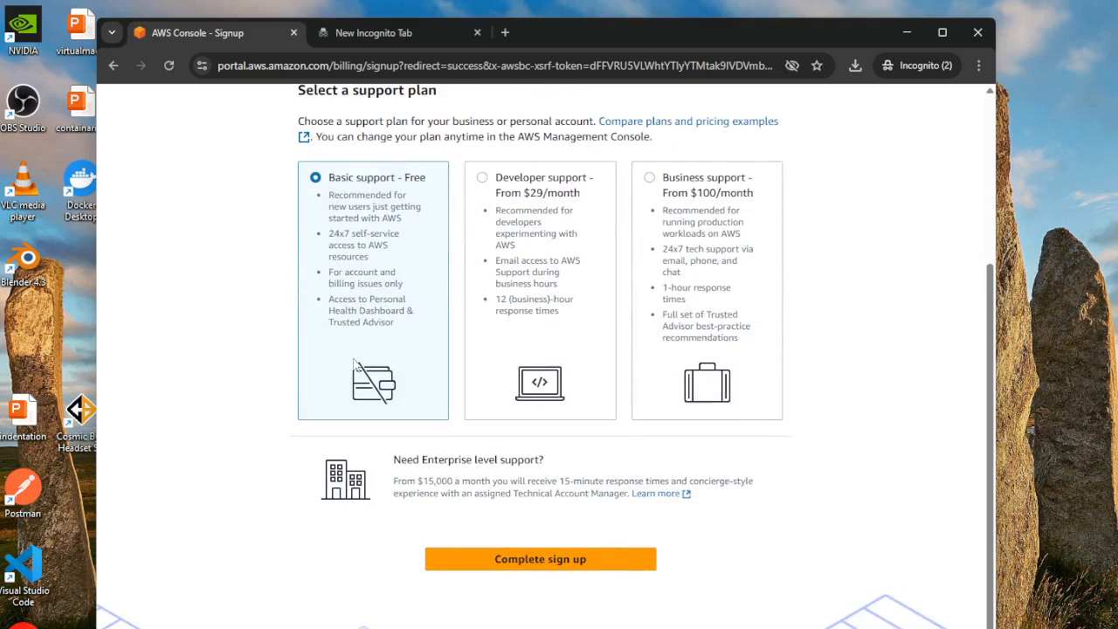
{"action": "scroll", "coordinate": [143, 427], "scroll_direction": "up", "scroll_amount": 3}
{"action": "scroll", "coordinate": [840, 447], "scroll_direction": "down", "scroll_amount": 1}
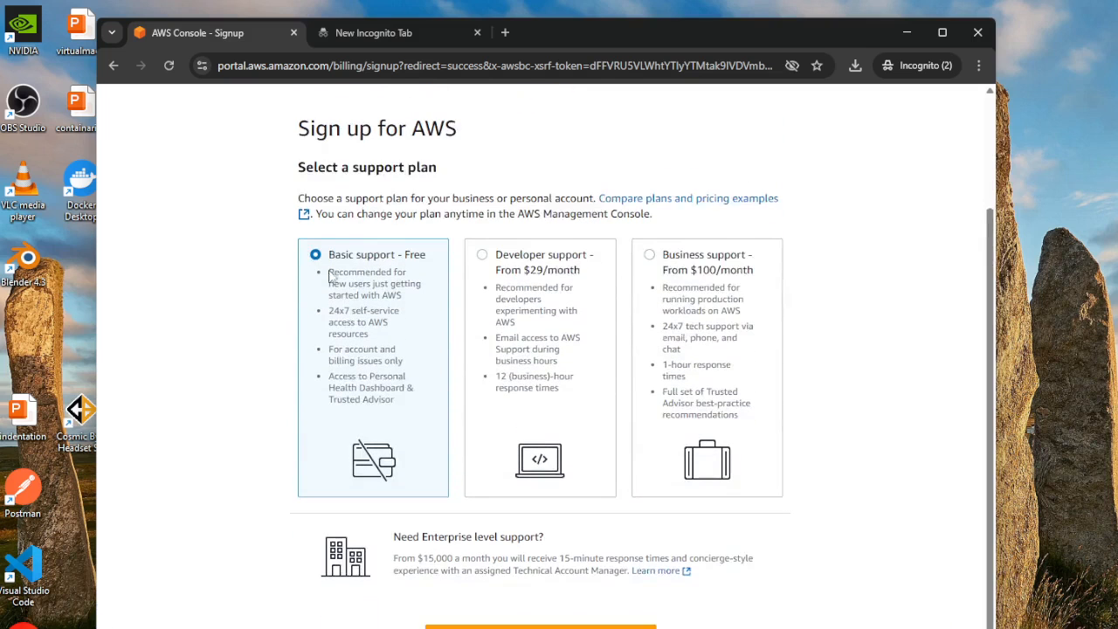
{"action": "scroll", "coordinate": [793, 462], "scroll_direction": "down", "scroll_amount": 1}
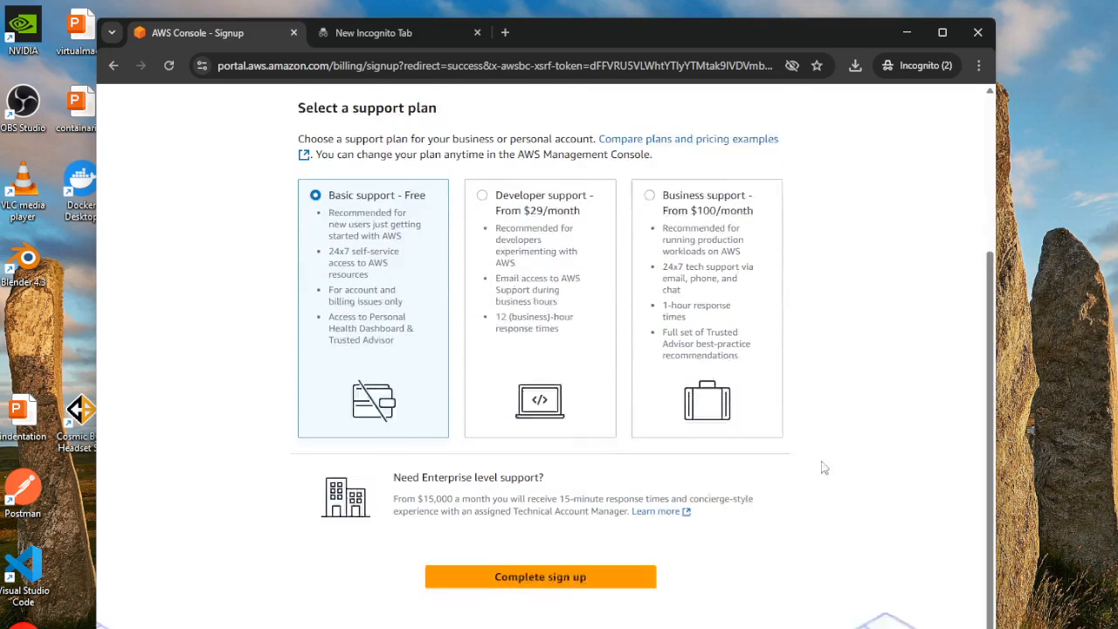
{"action": "left_click", "coordinate": [541, 555]}
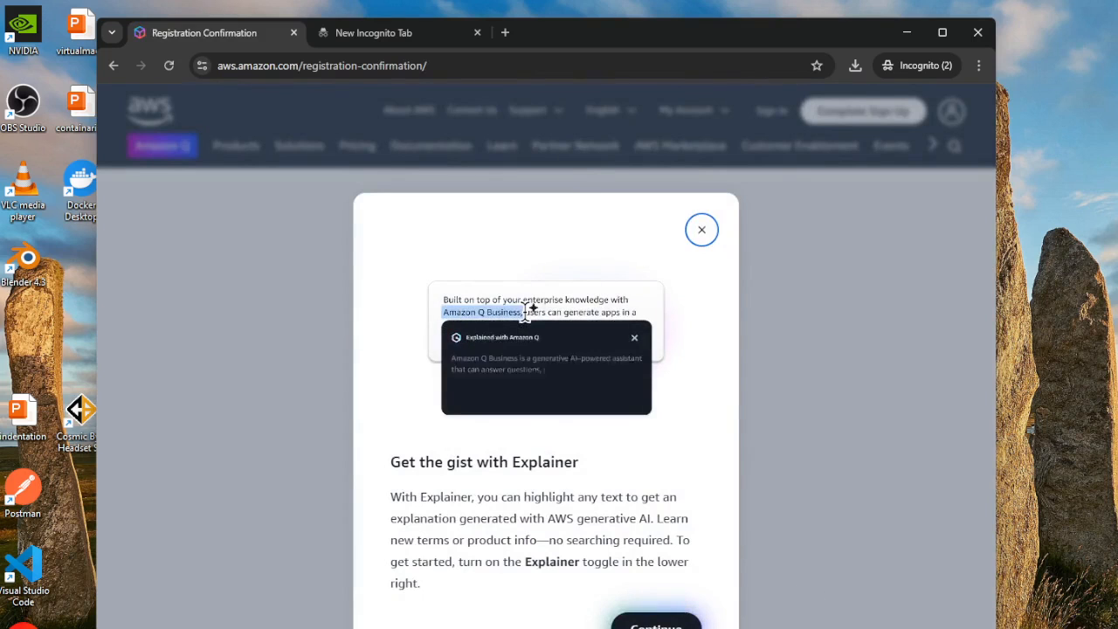
- Dismiss the Explainer introduction and read the registration confirmation message about the account activation
{"action": "left_click", "coordinate": [656, 625]}
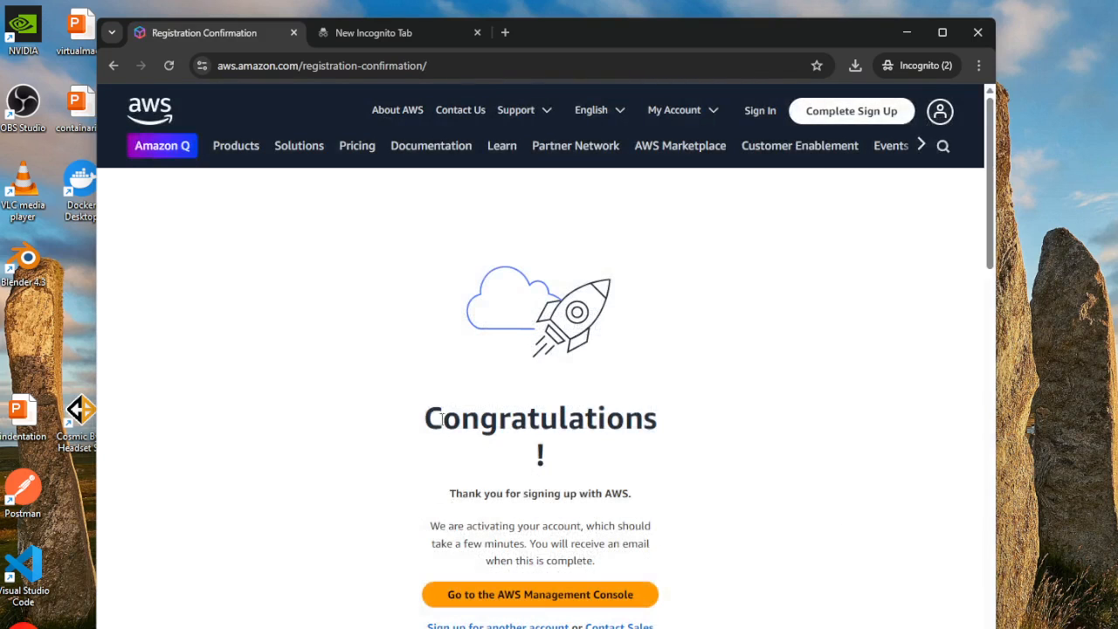
{"action": "left_click_drag", "start_coordinate": [436, 418], "coordinate": [675, 410]}
{"action": "left_click", "coordinate": [802, 456]}
{"action": "left_click_drag", "start_coordinate": [421, 428], "coordinate": [612, 570]}
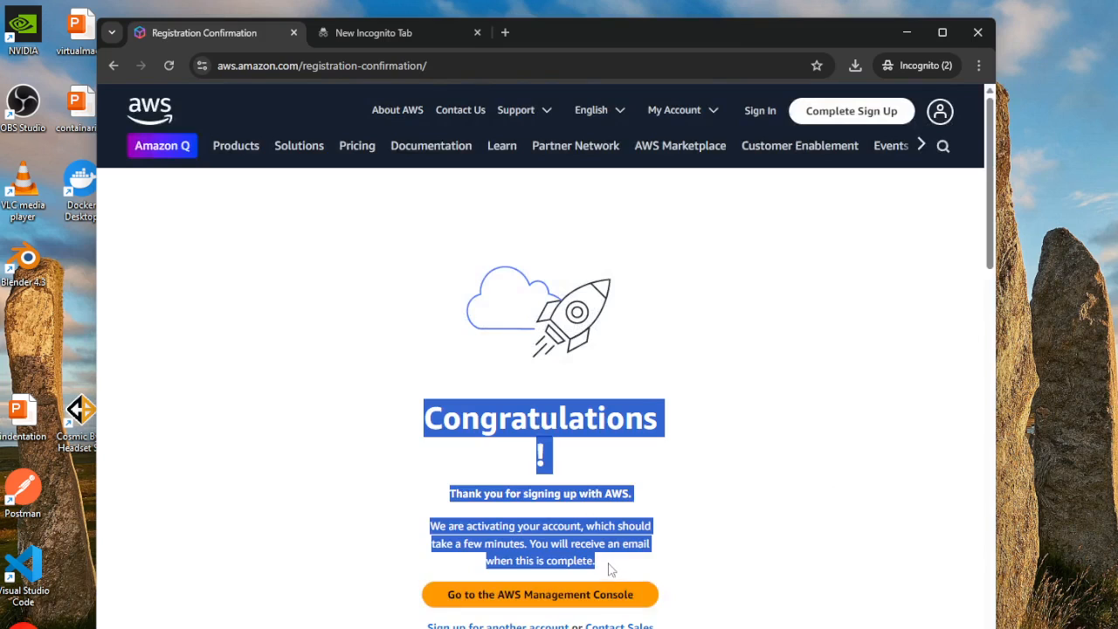
{"action": "left_click", "coordinate": [771, 474]}
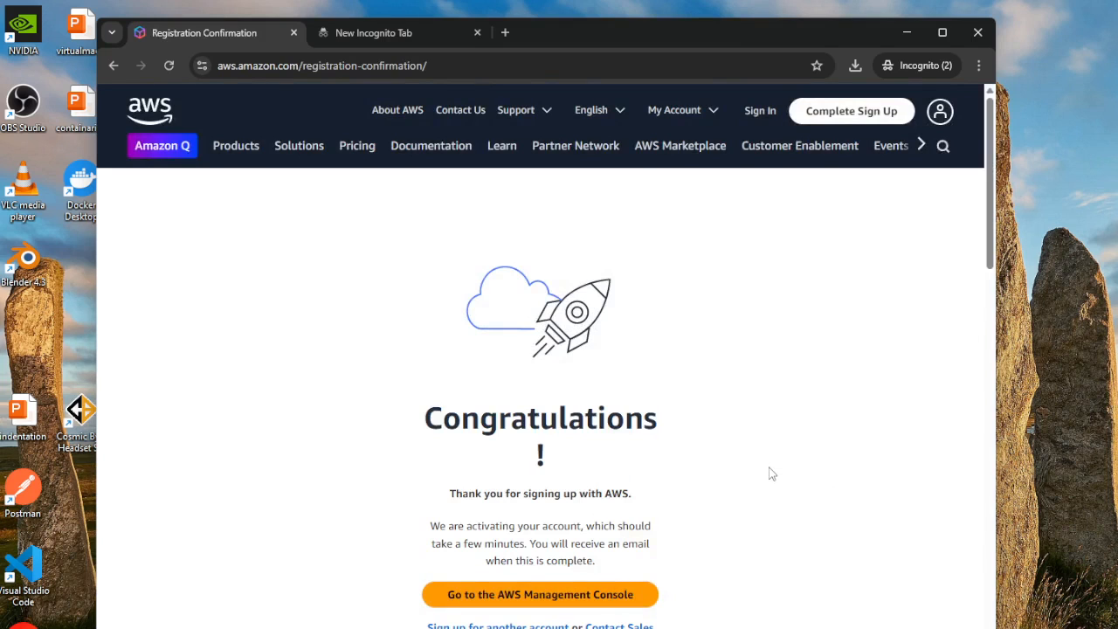